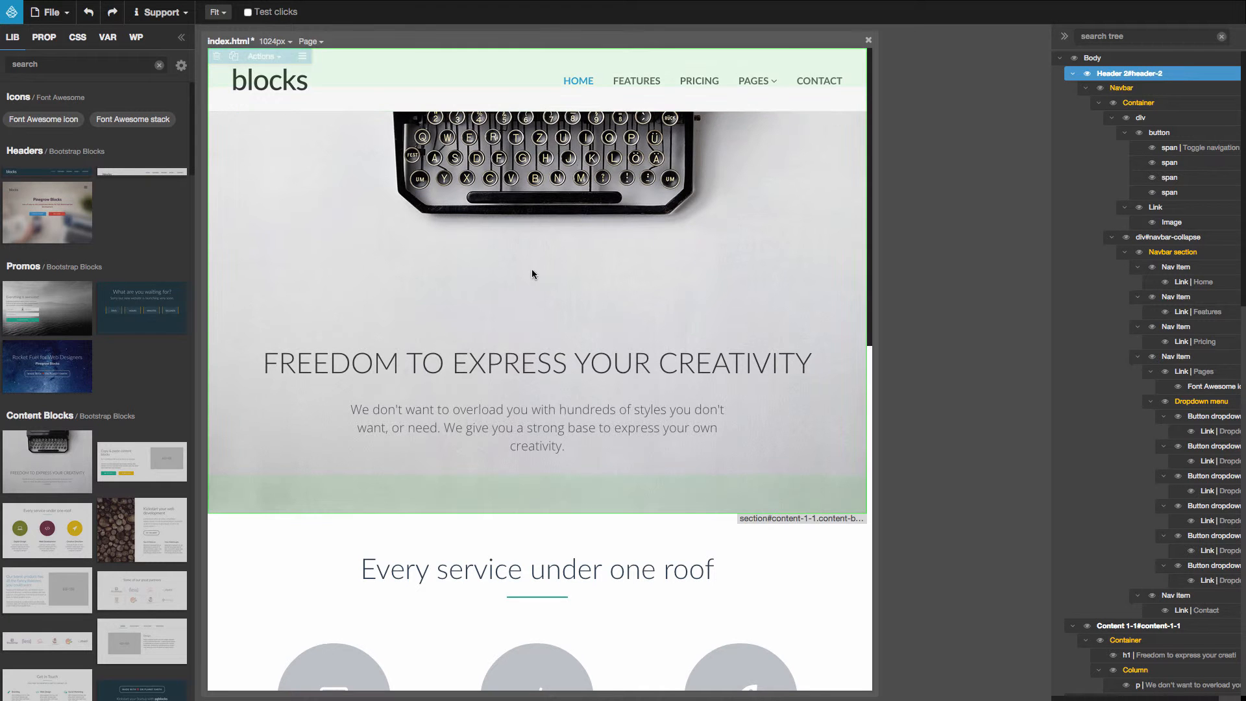
Step: Examine how the page content moves beneath the fixed header, from the hero section down to the contact form
scroll(528, 265, "down", 3)
scroll(527, 263, "down", 10)
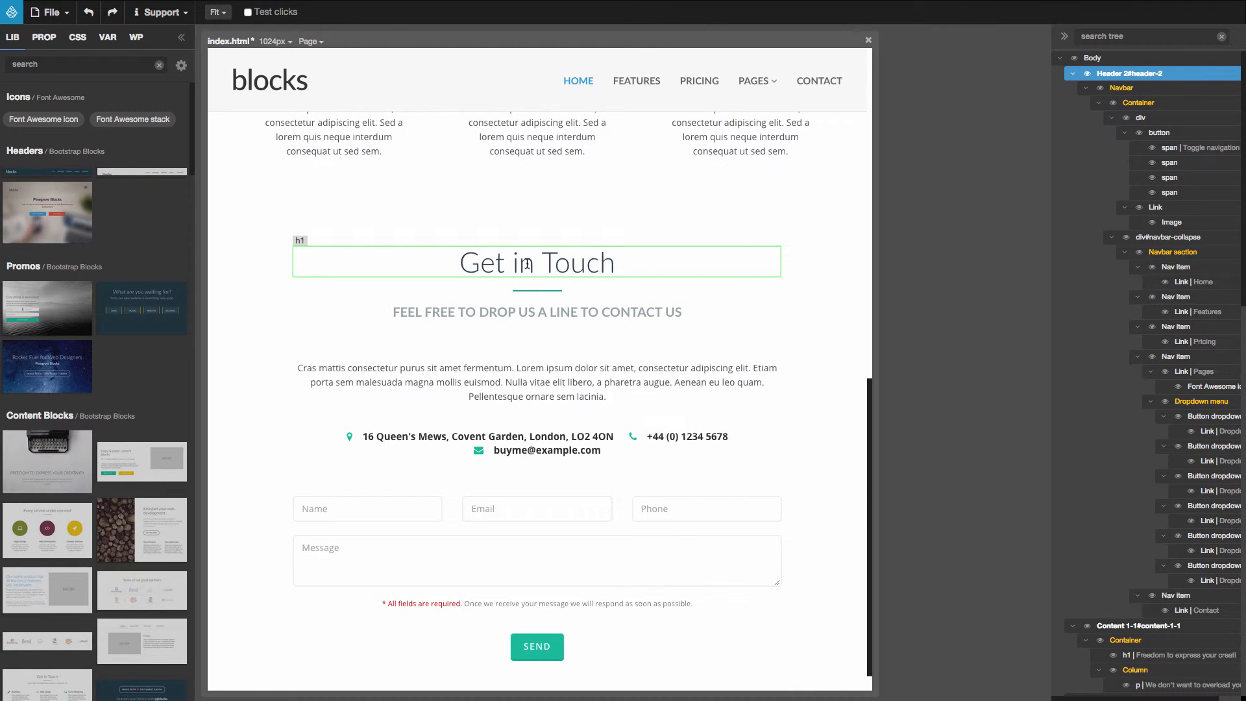
scroll(527, 262, "up", 10)
scroll(527, 268, "up", 2)
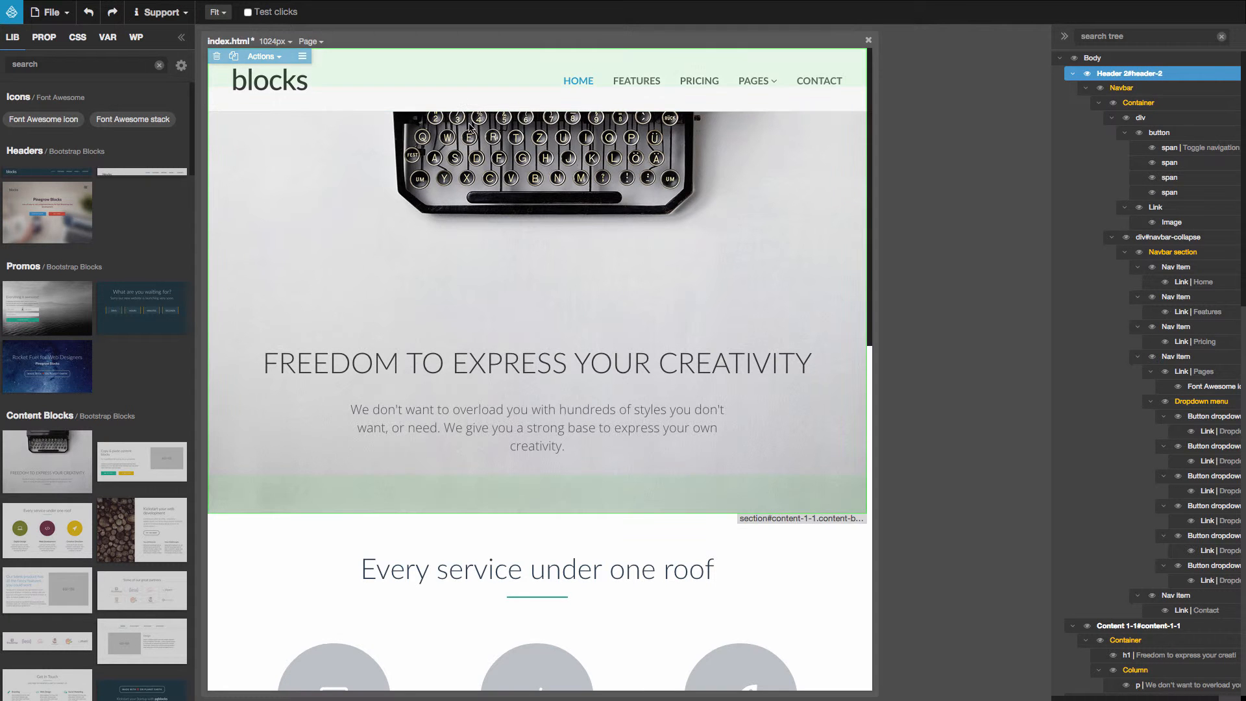
scroll(479, 155, "down", 3)
scroll(479, 159, "down", 10)
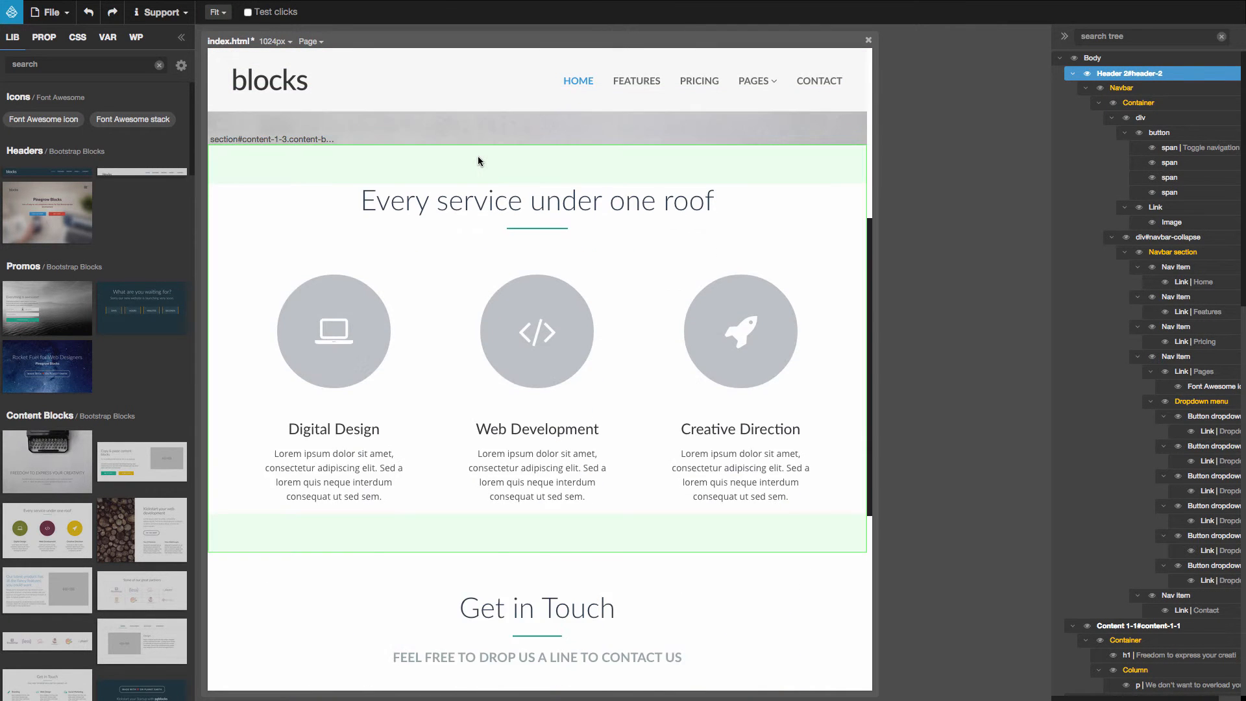
scroll(477, 157, "up", 13)
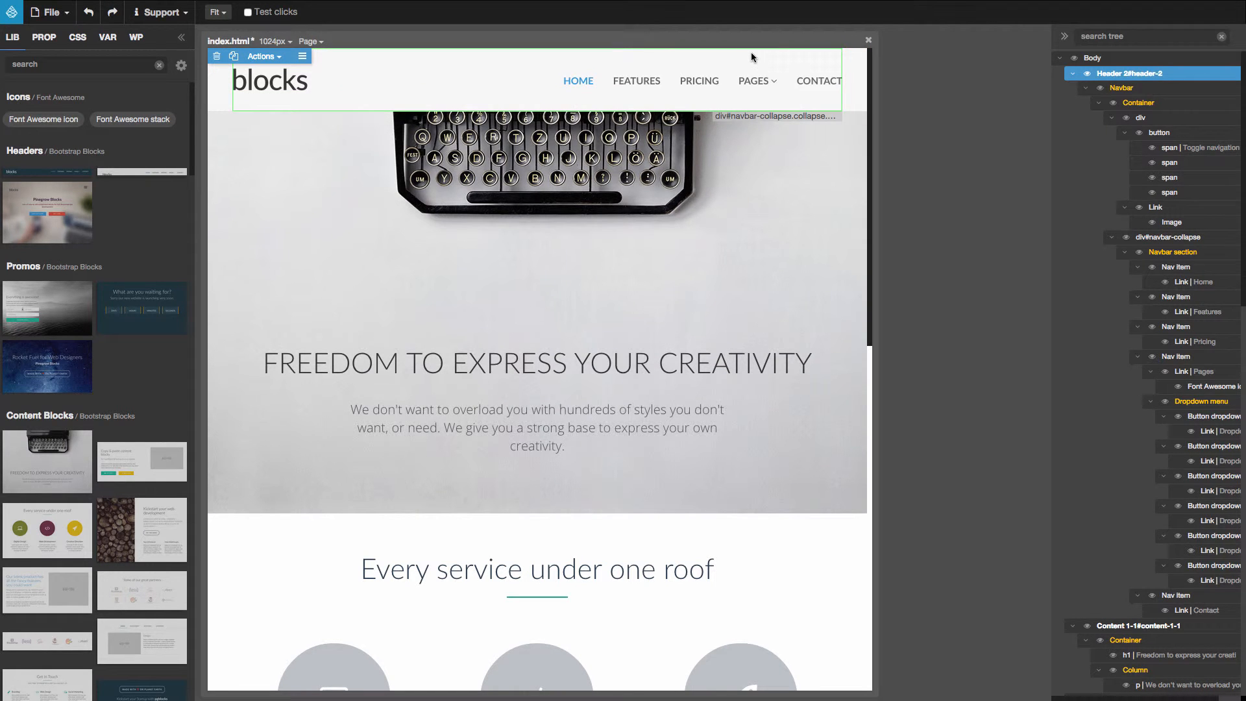
scroll(686, 227, "down", 5)
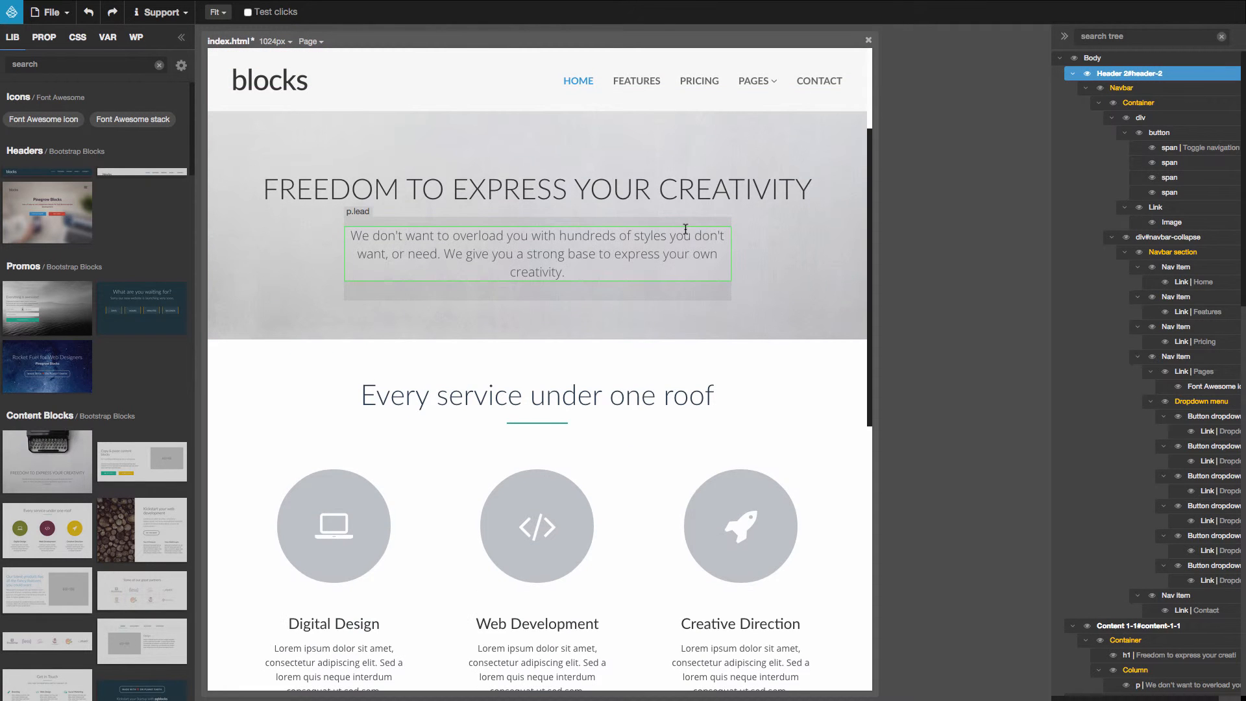
scroll(684, 228, "down", 3)
scroll(684, 228, "up", 8)
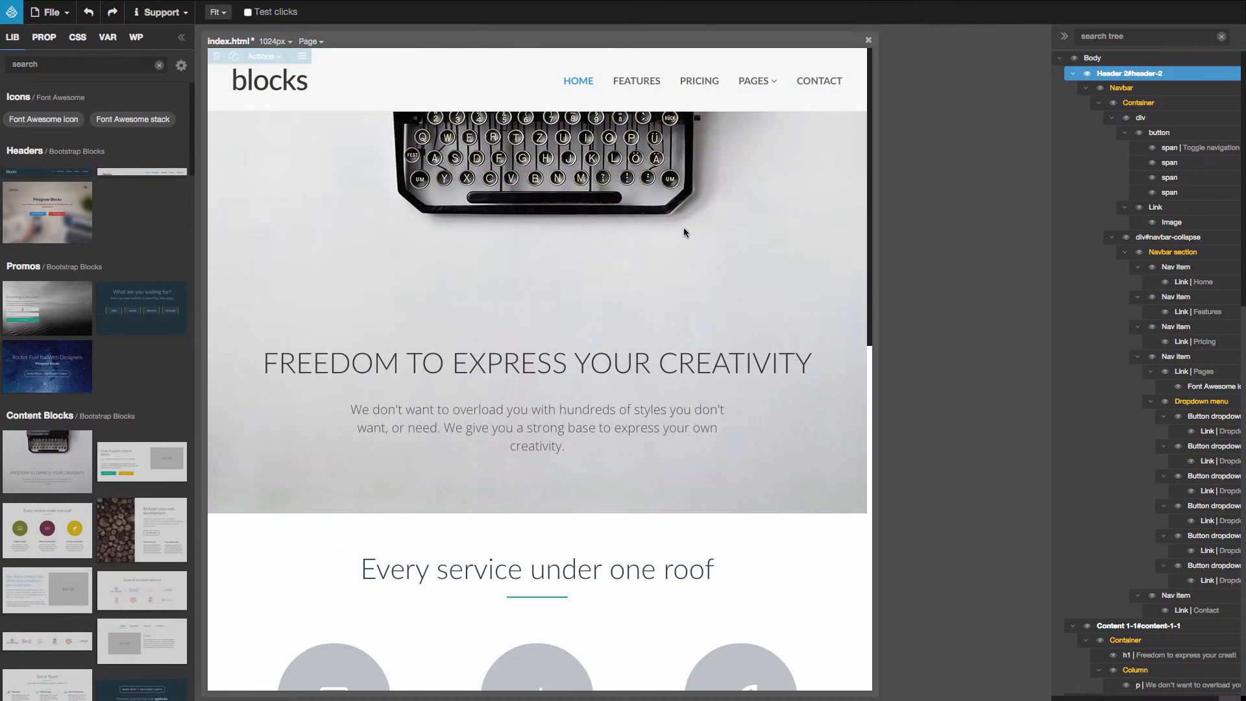
Step: Hide the header block and show it again, and open its properties
left_click(1088, 76)
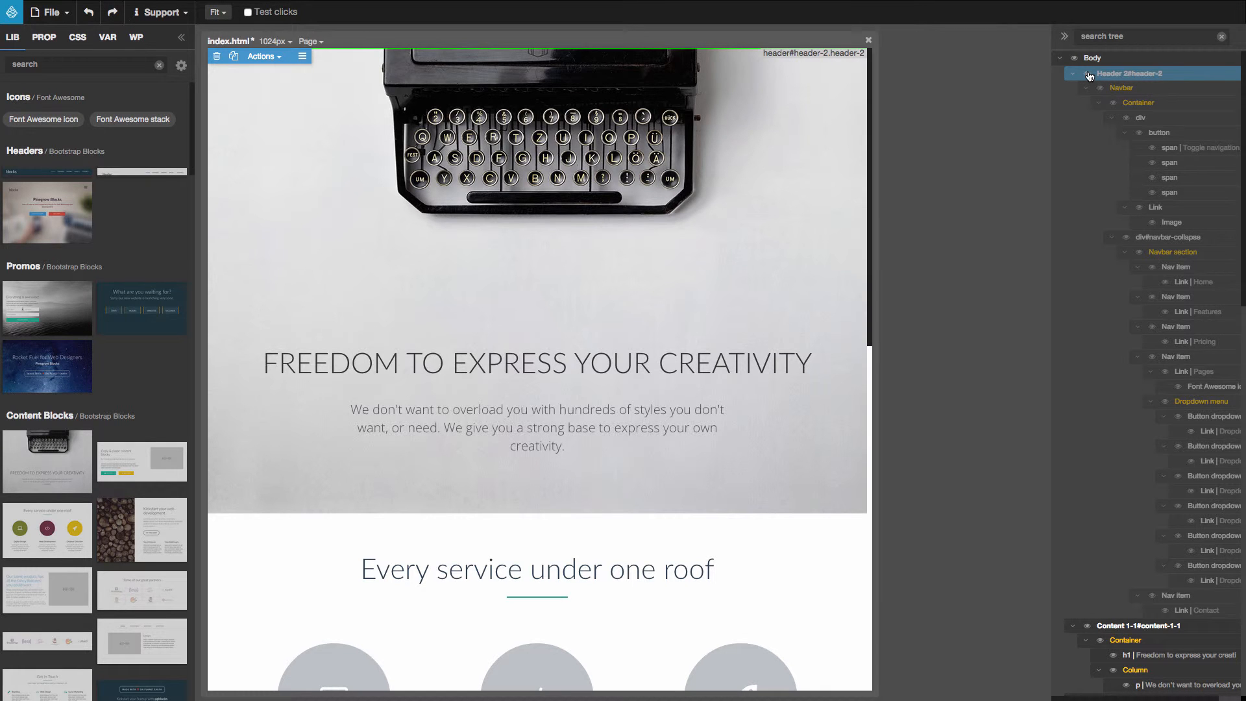
left_click(1089, 76)
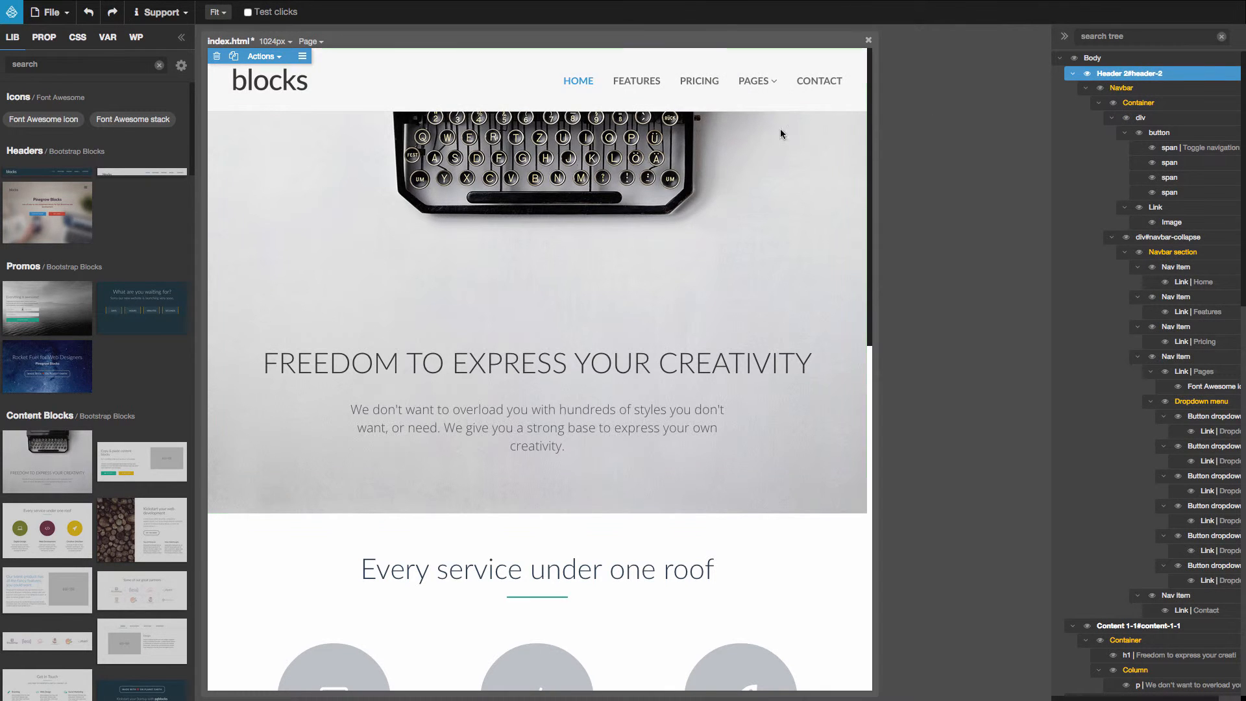
left_click(38, 39)
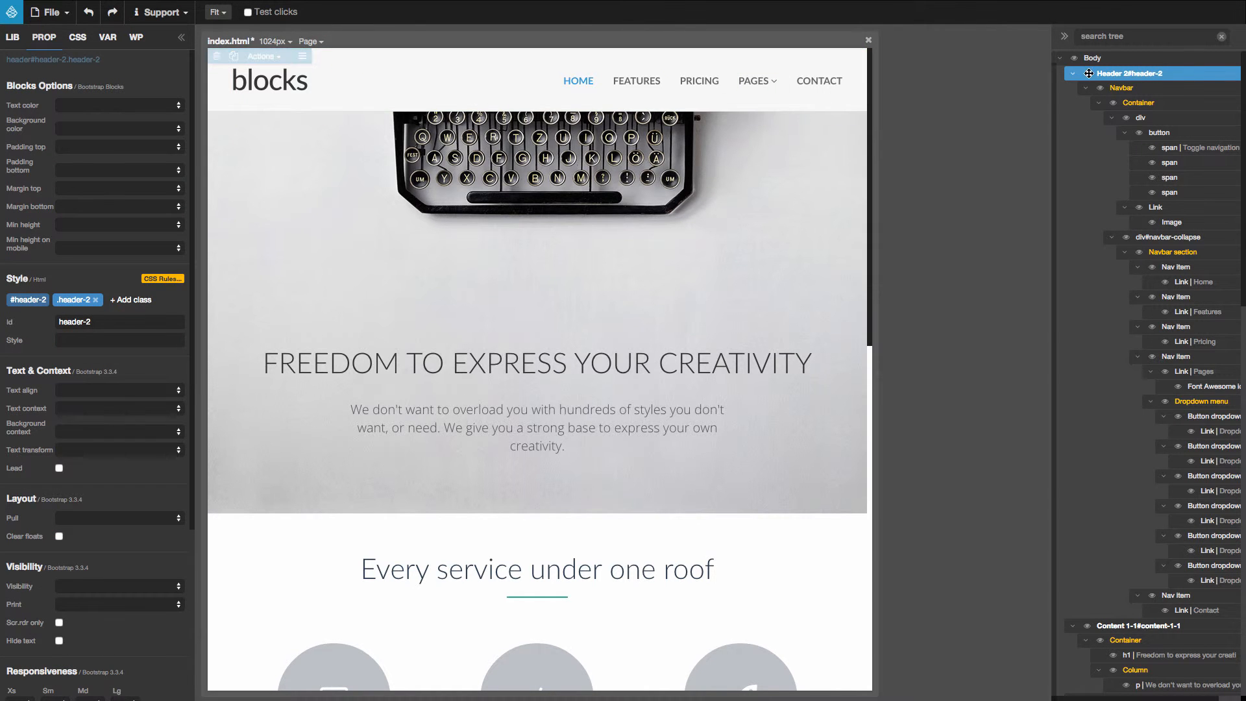
Step: Set the Navbar's type to Fixed - bottom and check how it behaves while the page scrolls
left_click(1136, 87)
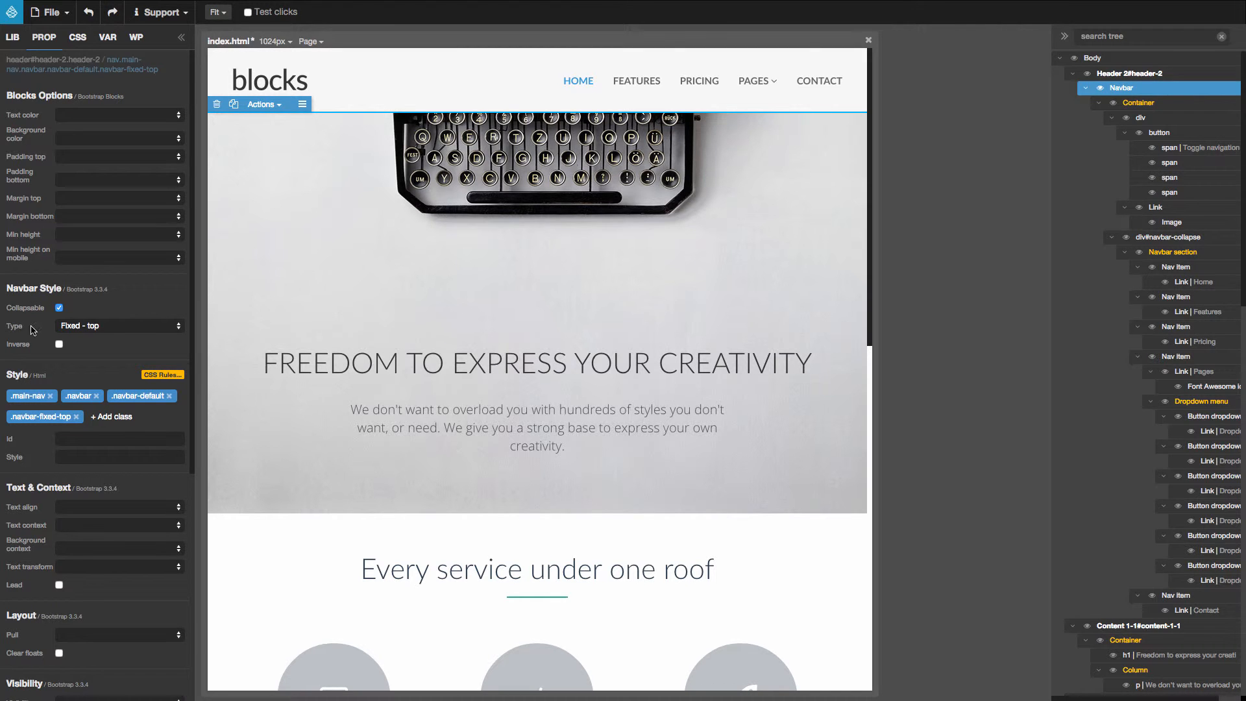
left_click(101, 326)
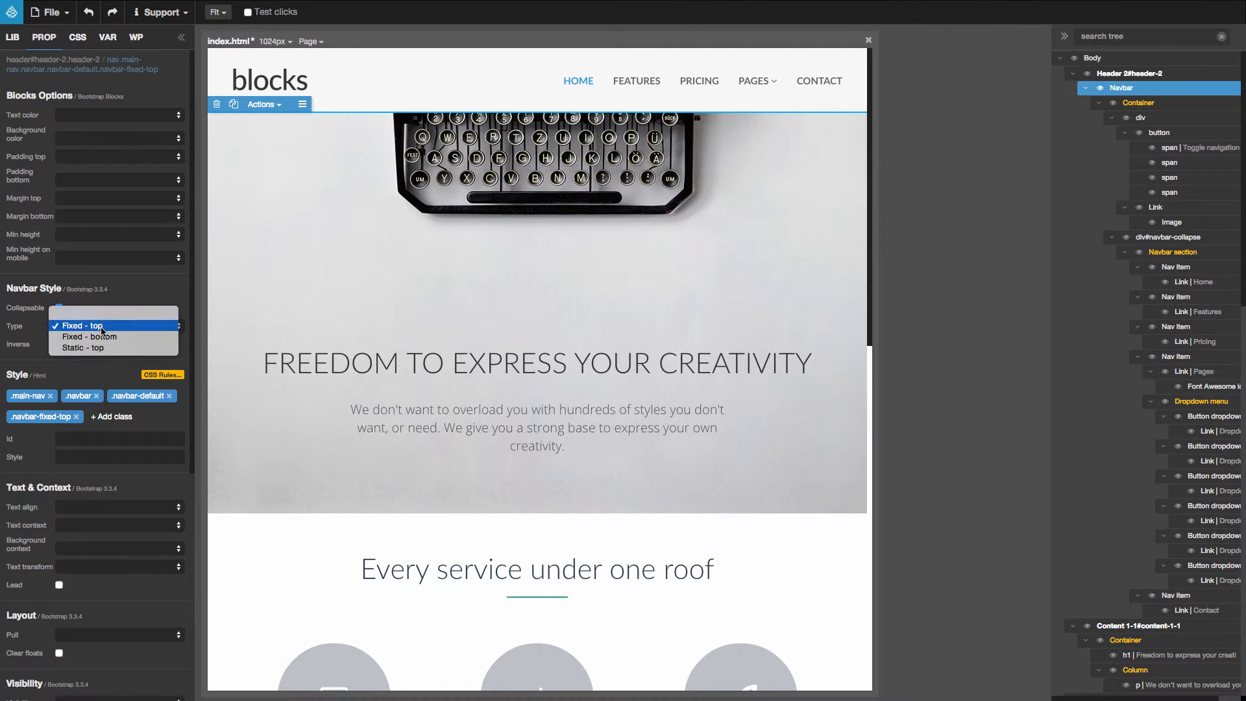
left_click(104, 339)
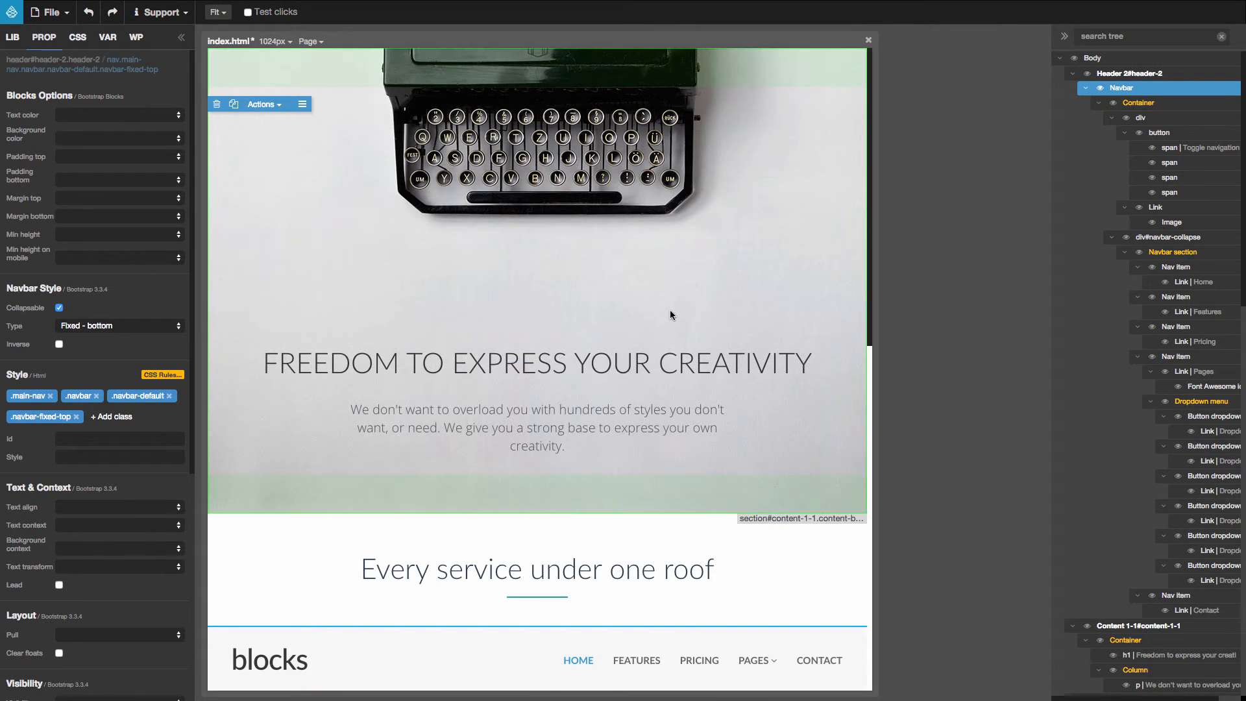
scroll(669, 315, "down", 3)
scroll(667, 312, "up", 3)
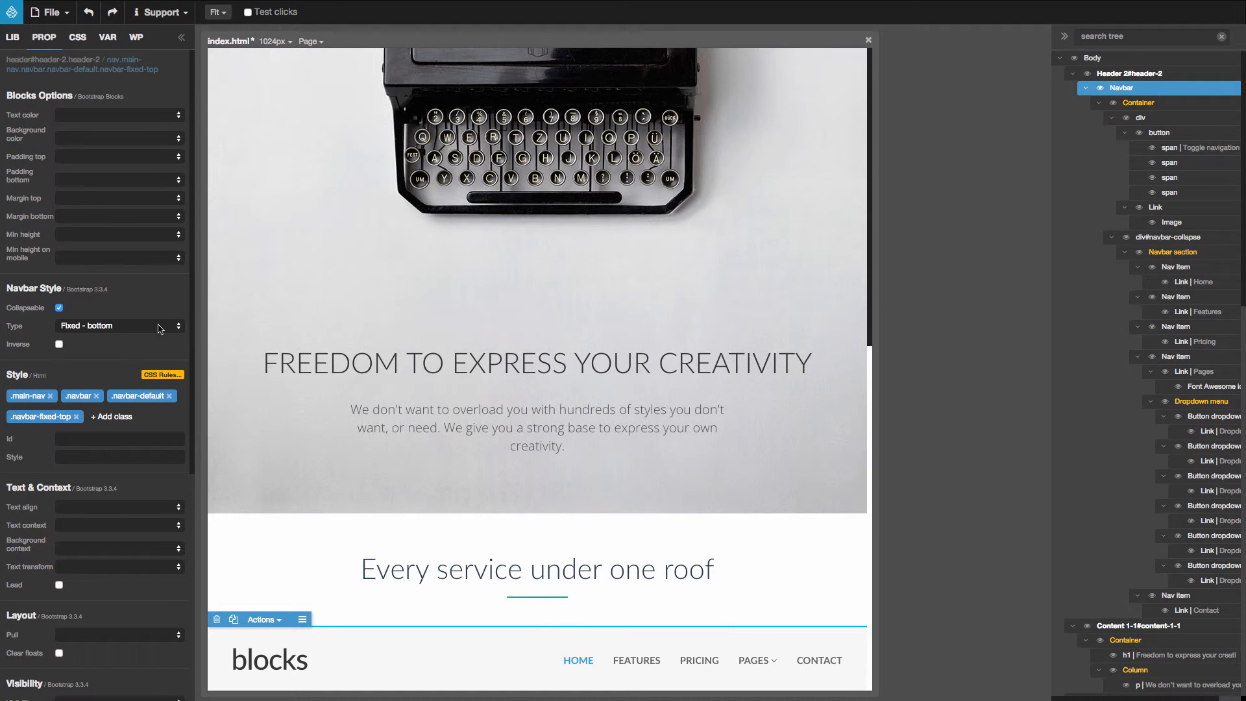
Step: Set the Navbar's type to Static - top and check how it behaves while the page scrolls
left_click(112, 327)
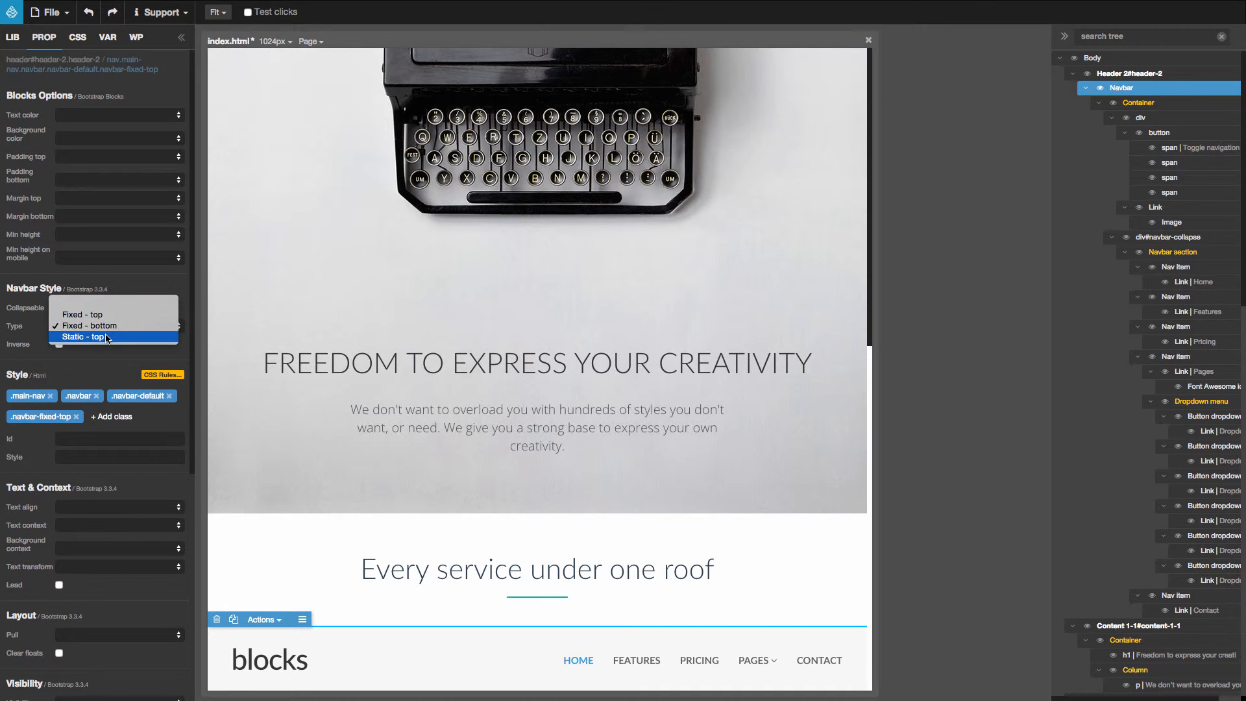
left_click(108, 337)
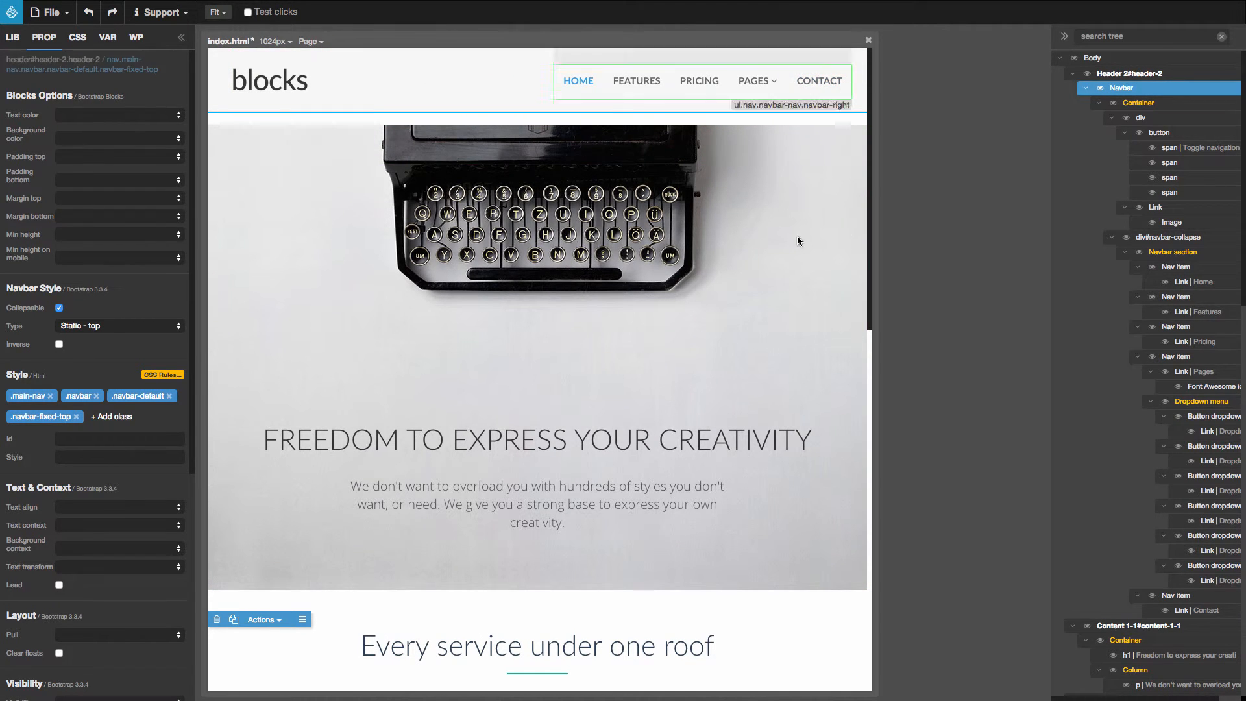
scroll(668, 270, "down", 3)
scroll(665, 271, "down", 6)
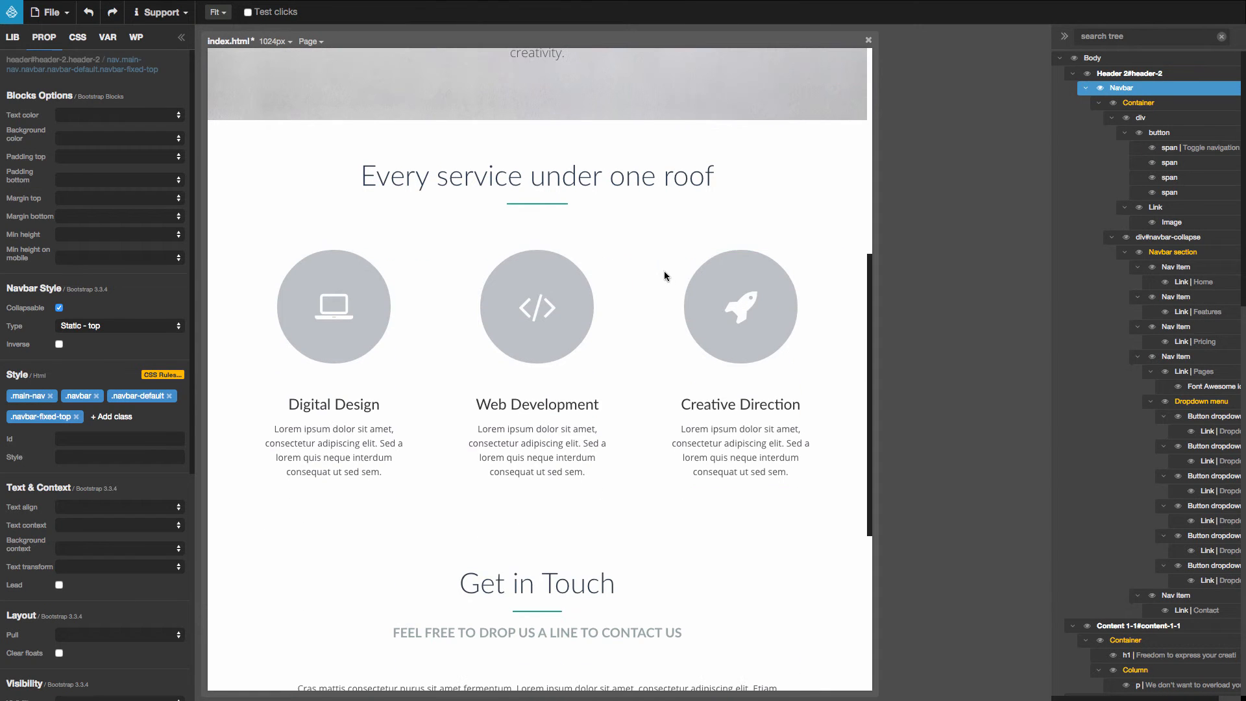
scroll(664, 278, "up", 9)
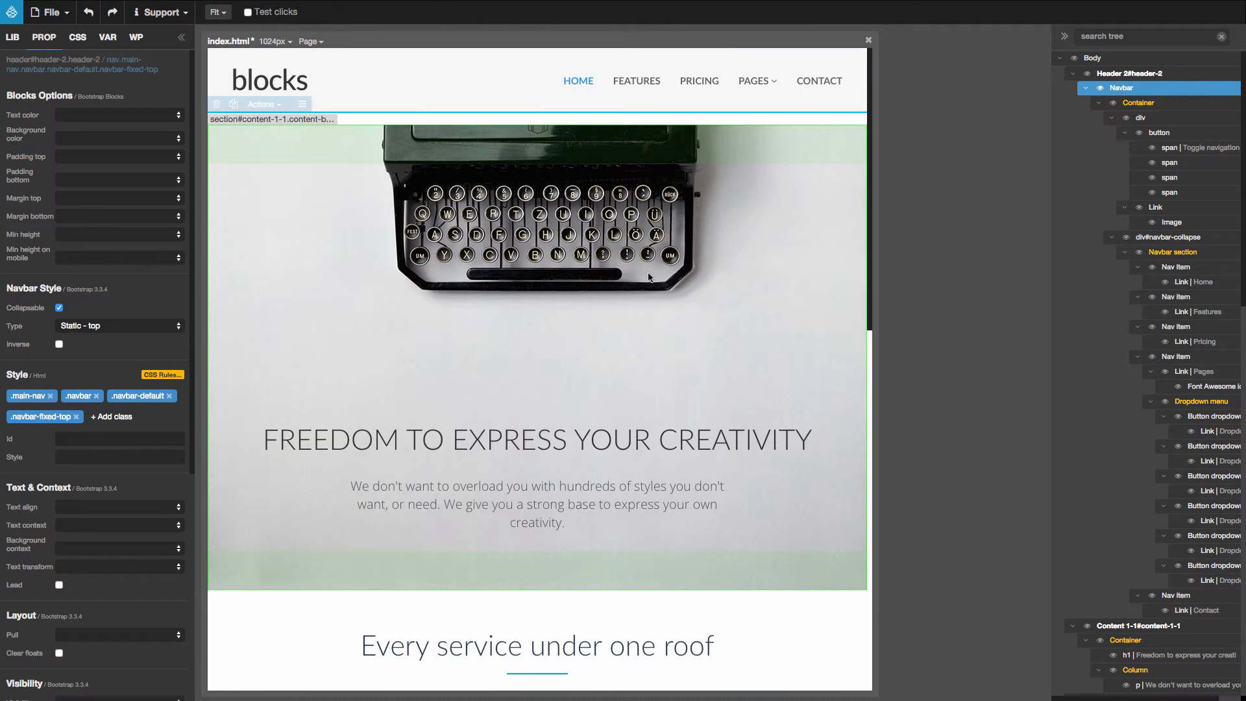
scroll(647, 277, "down", 10)
scroll(646, 277, "up", 10)
Step: Set the Navbar's bottom margin to 0px and check the edge between it and the hero section
left_click(80, 218)
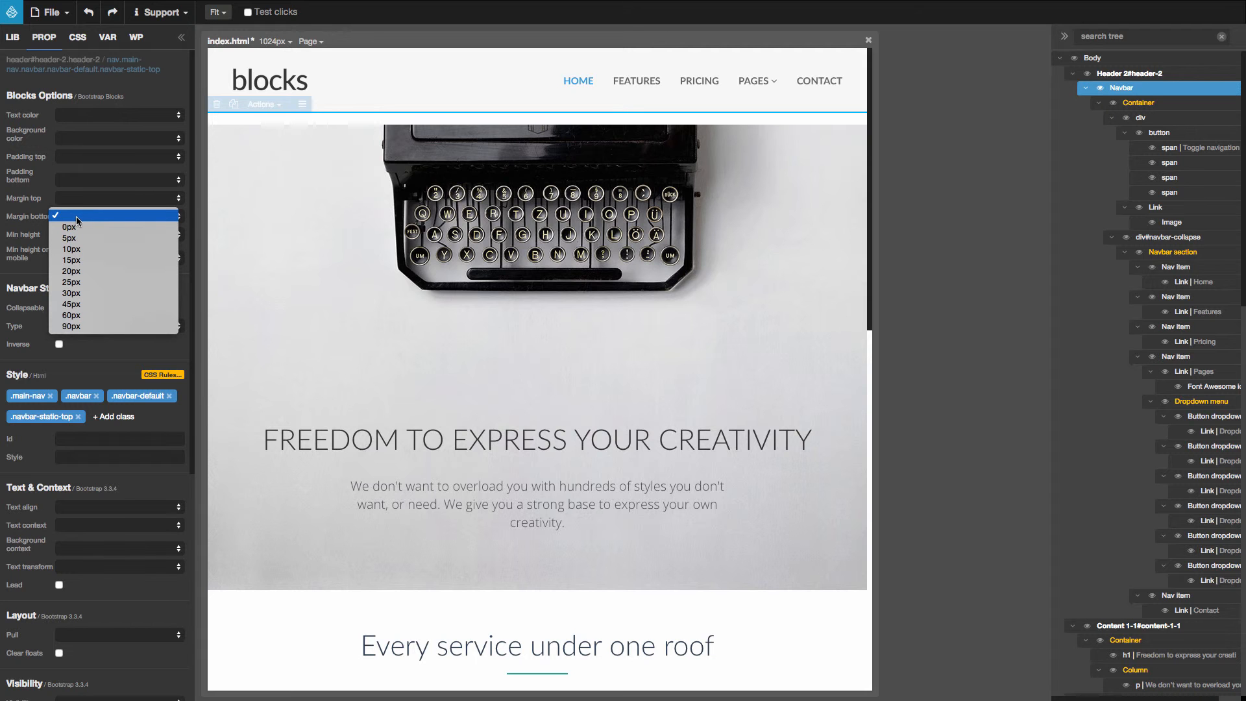
left_click(72, 229)
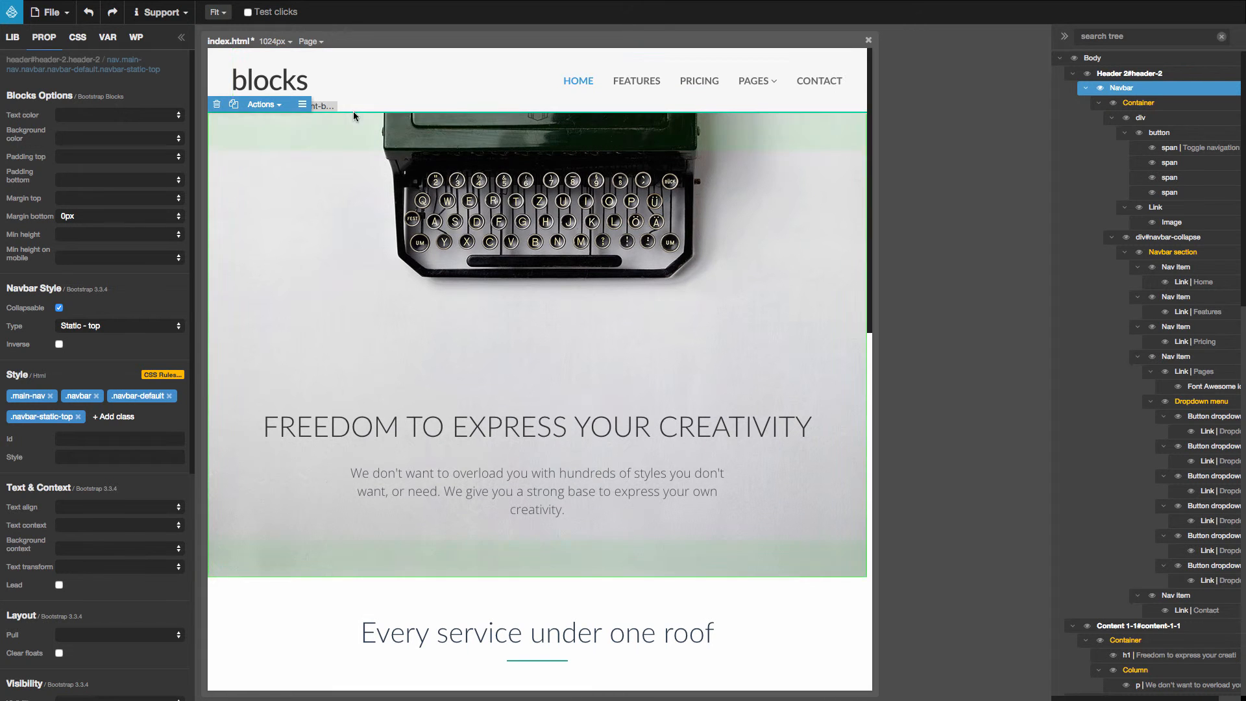
scroll(494, 249, "down", 4)
scroll(493, 251, "up", 4)
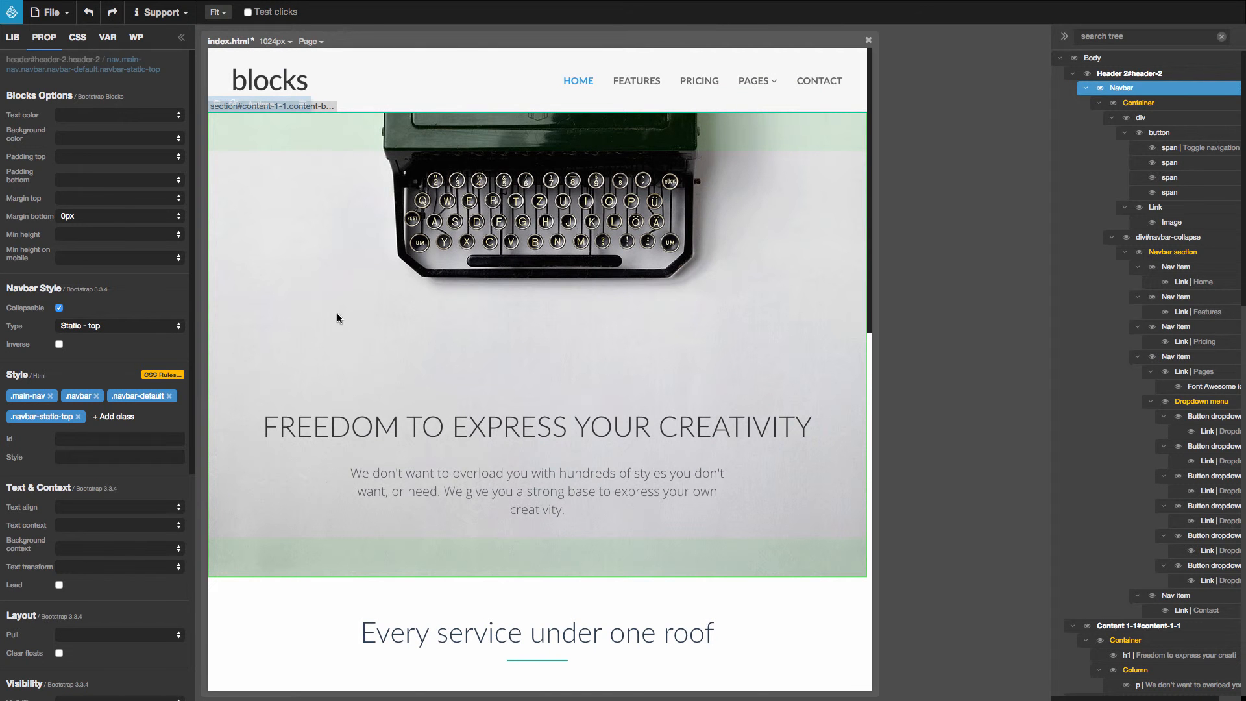
Step: Restore the Navbar's type to Fixed - top and clear its bottom margin
left_click(109, 326)
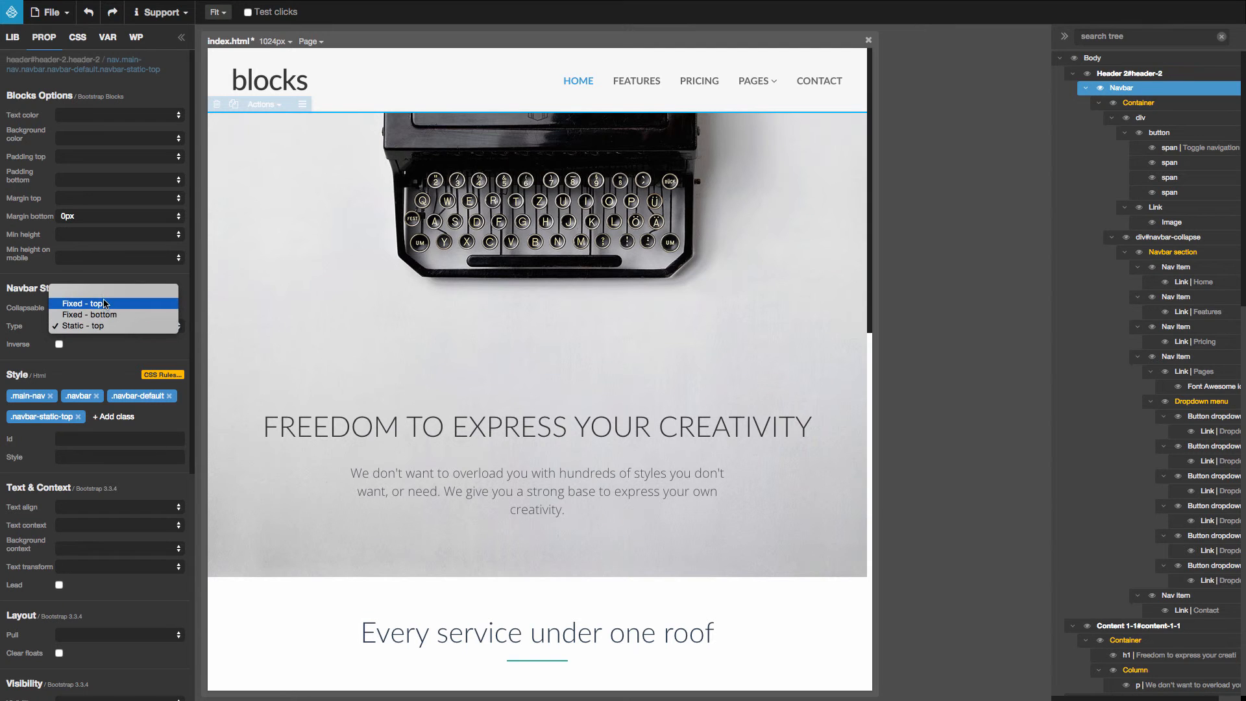
left_click(105, 305)
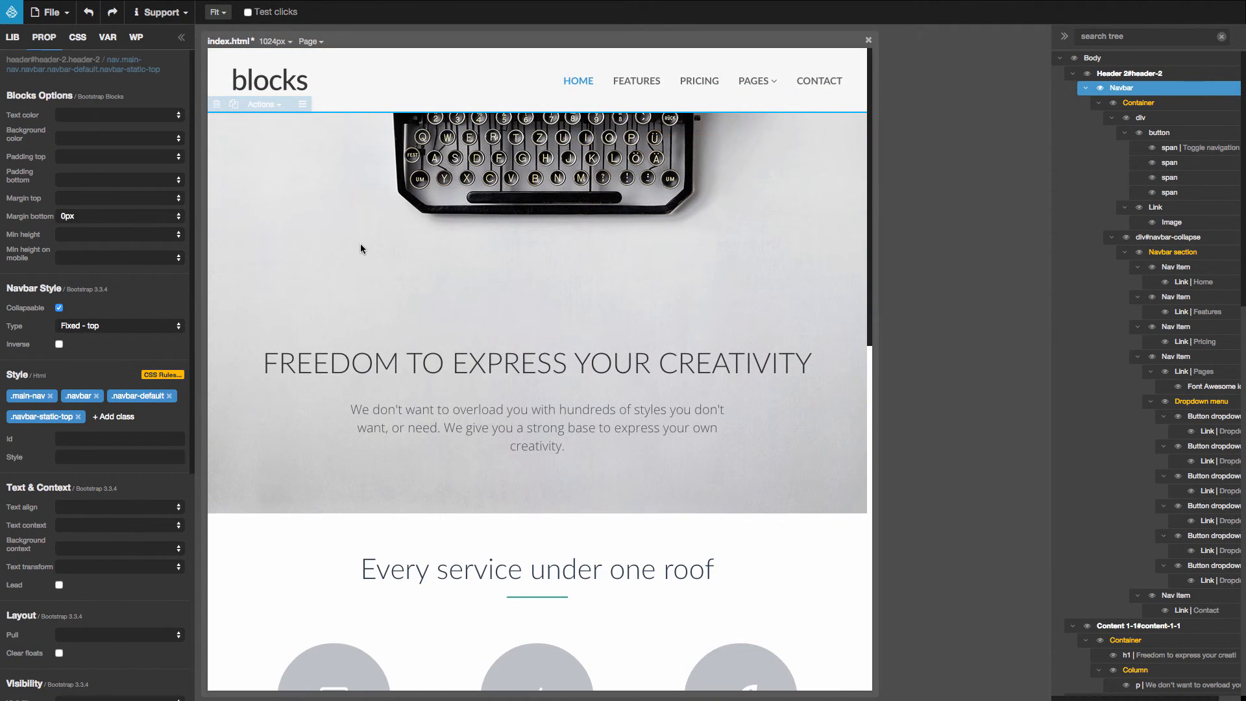
left_click(104, 216)
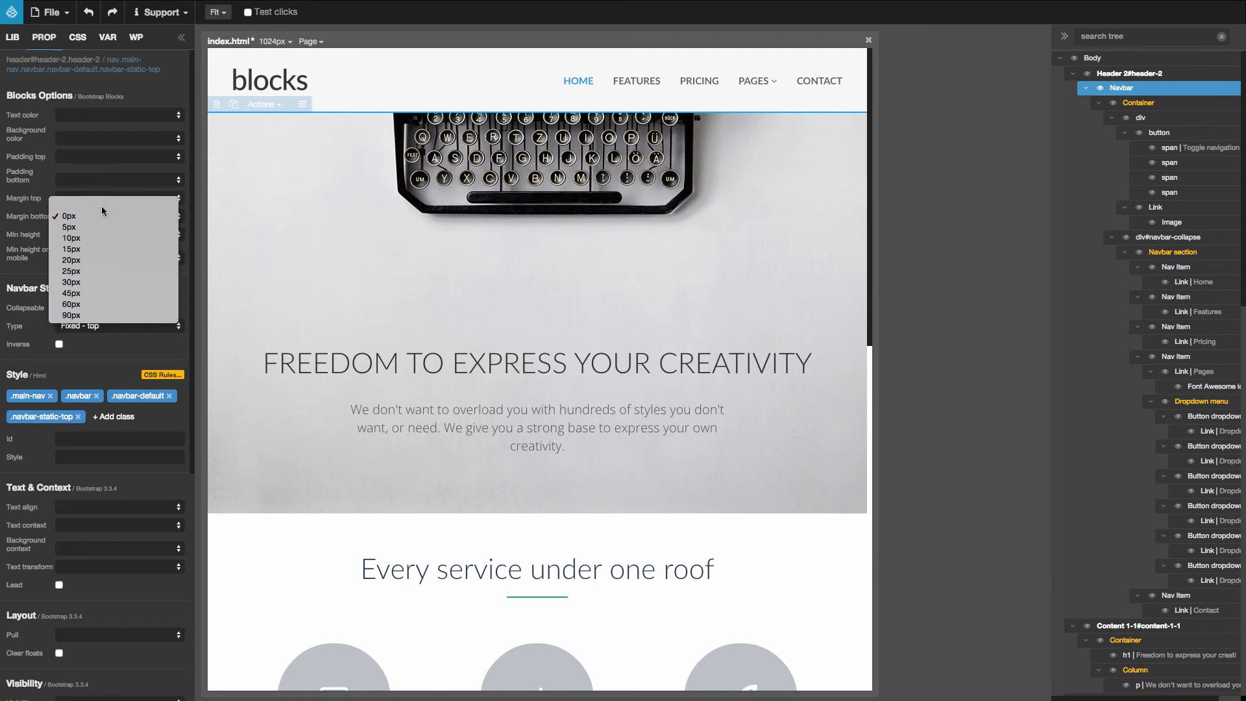
left_click(105, 216)
scroll(566, 248, "down", 1)
scroll(567, 248, "down", 8)
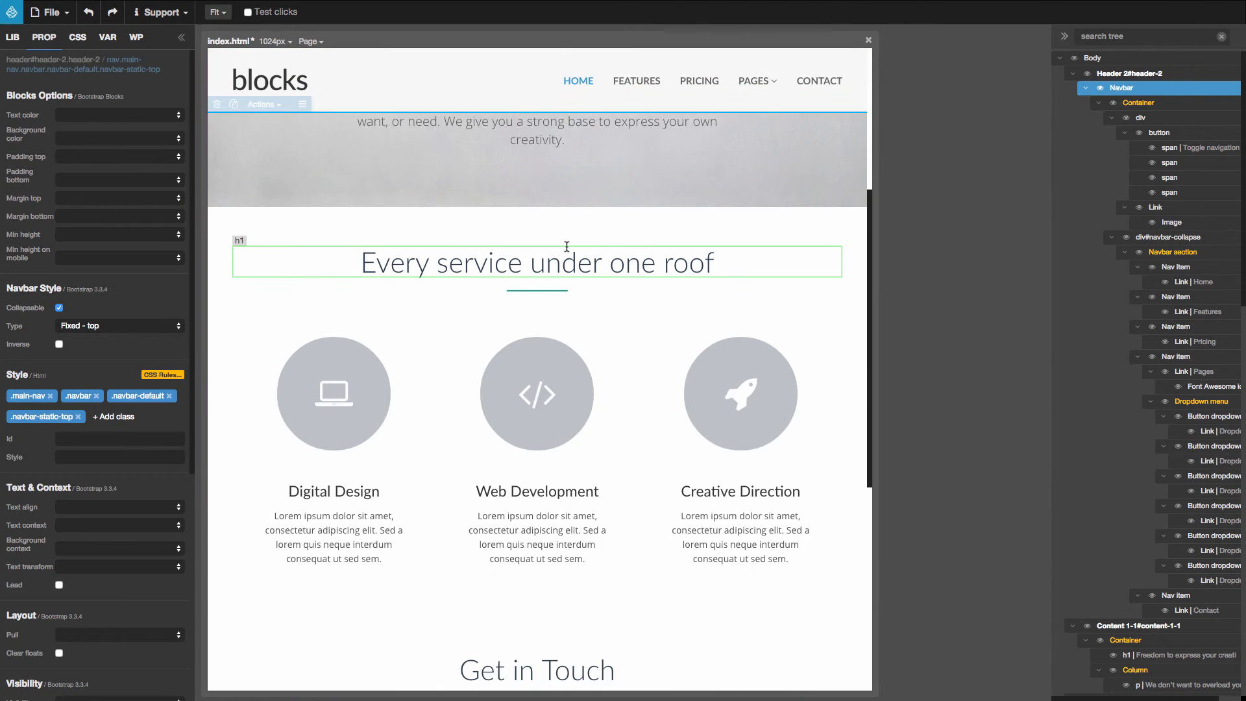
scroll(576, 252, "up", 8)
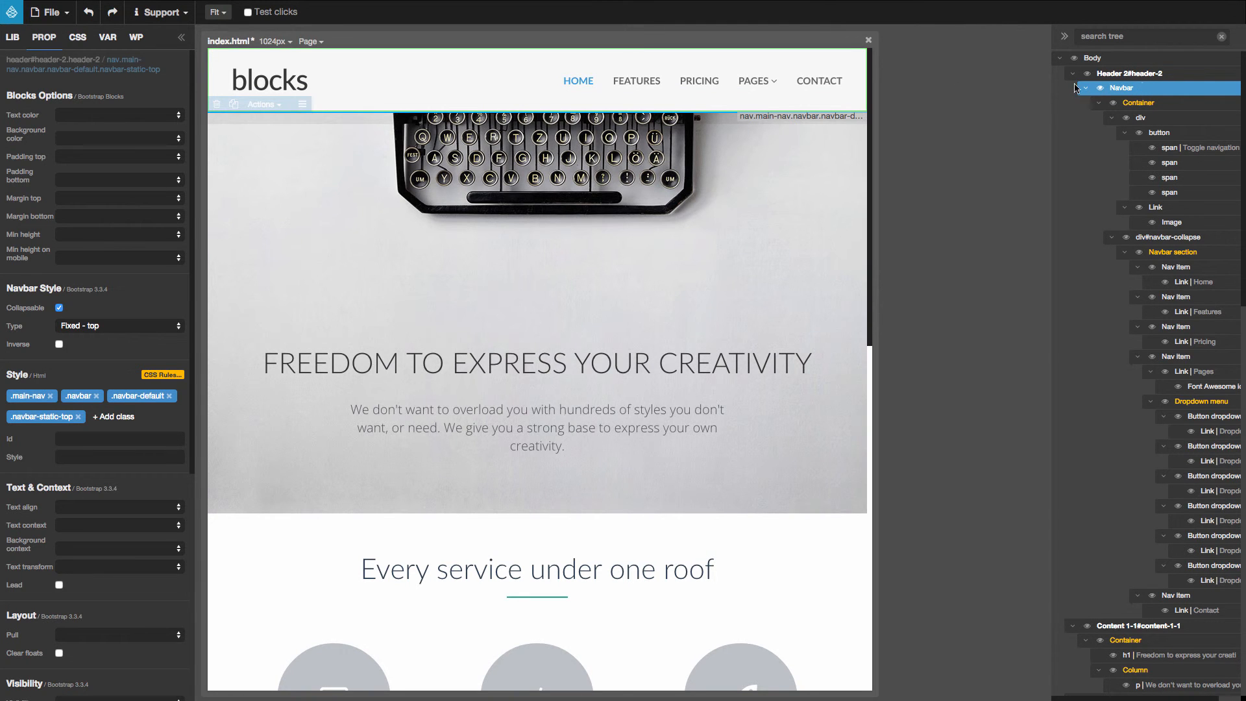
Step: Try offwhite, clouds and silver as the Navbar's background color, and reset the color to the blank option
left_click(71, 141)
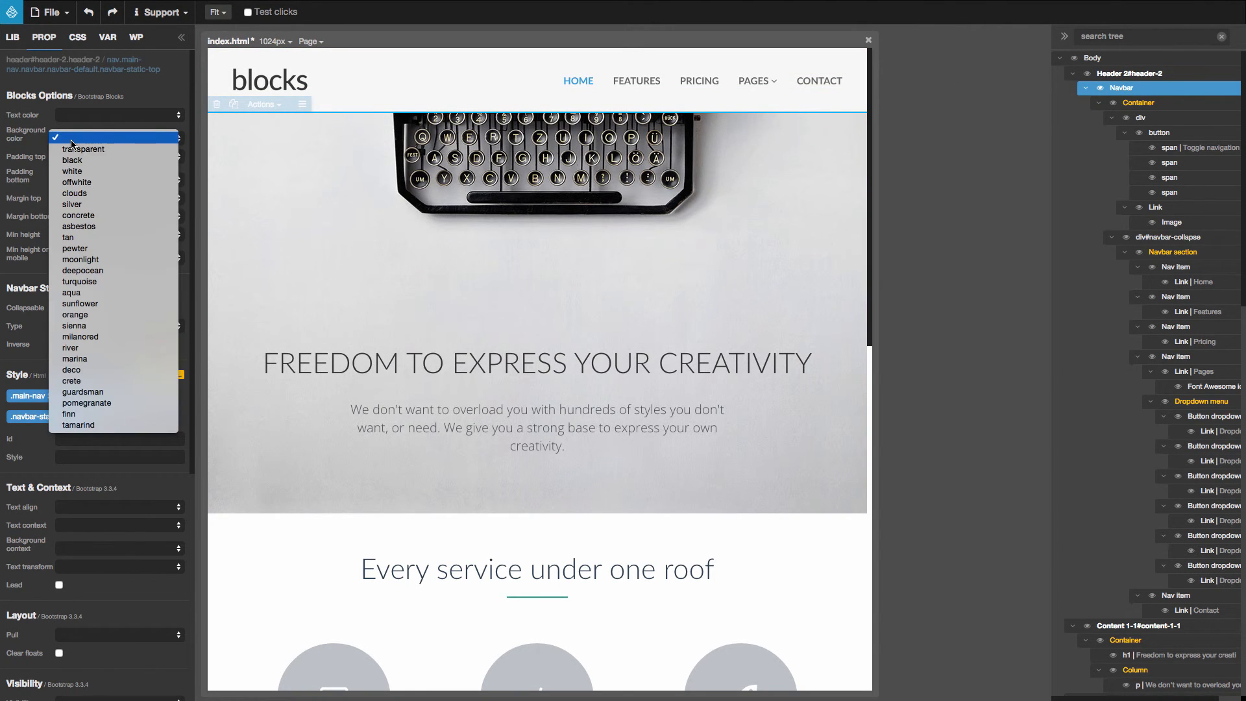
left_click(81, 183)
left_click(77, 142)
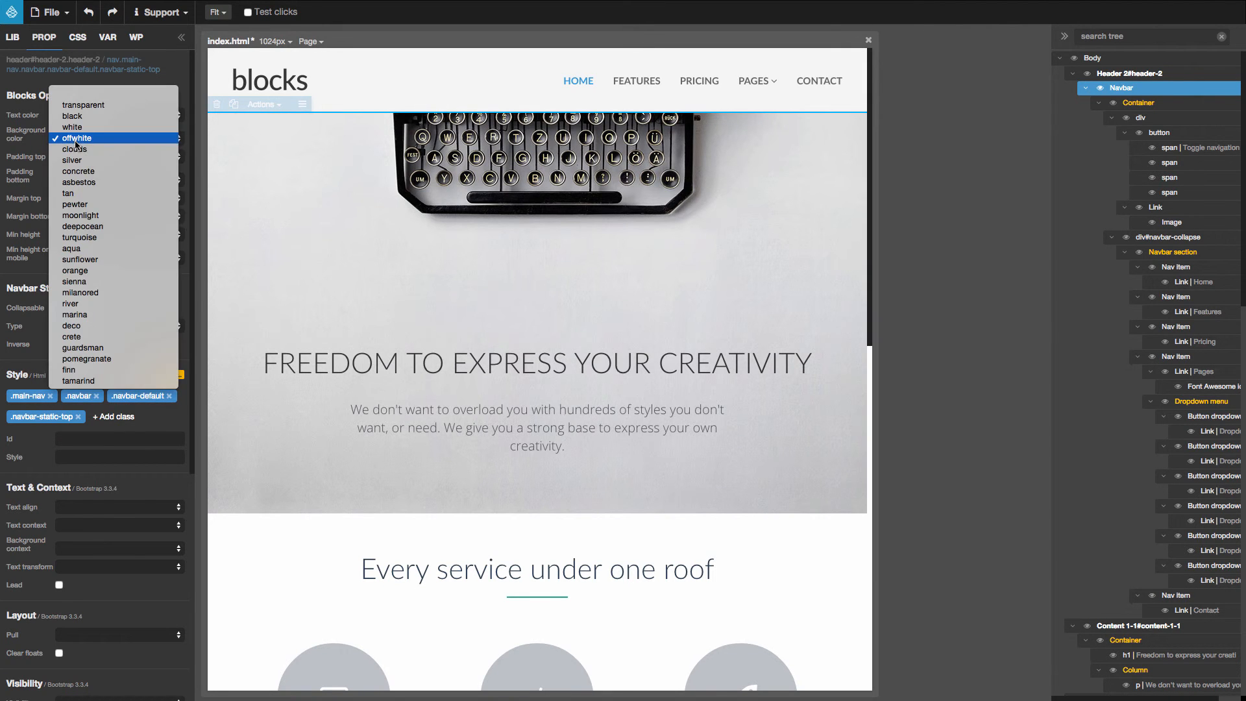
left_click(76, 151)
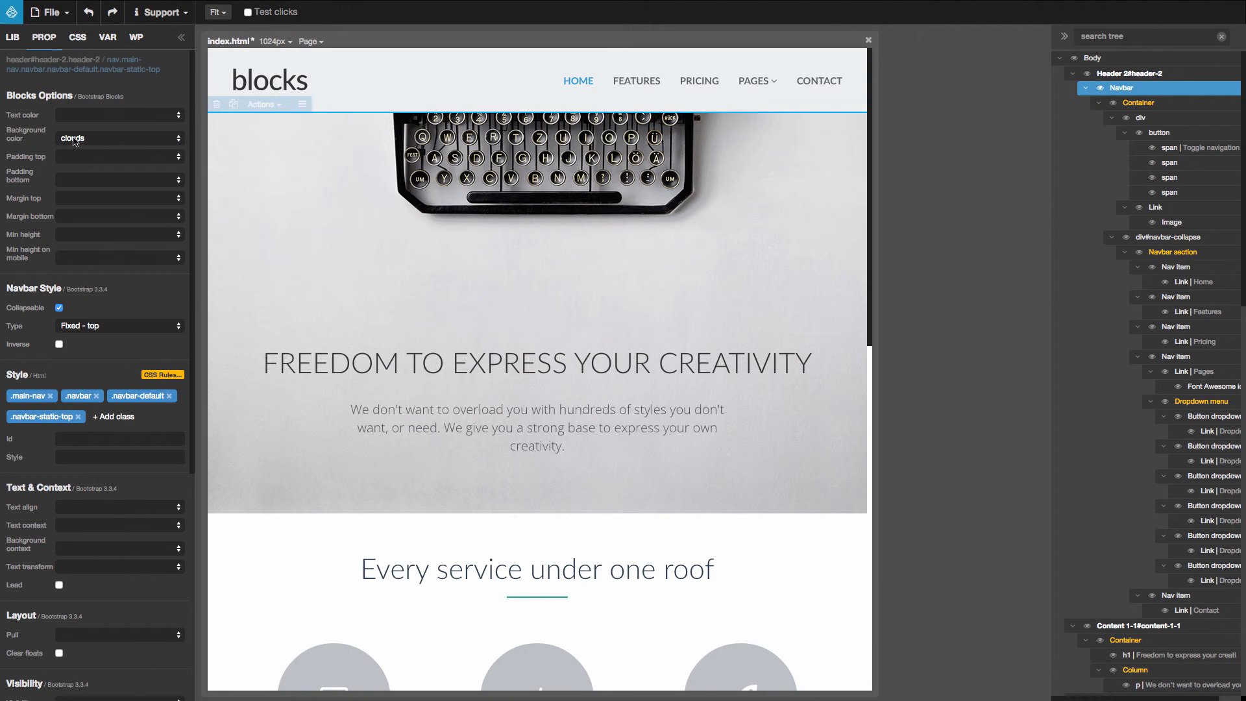
left_click(77, 140)
left_click(76, 150)
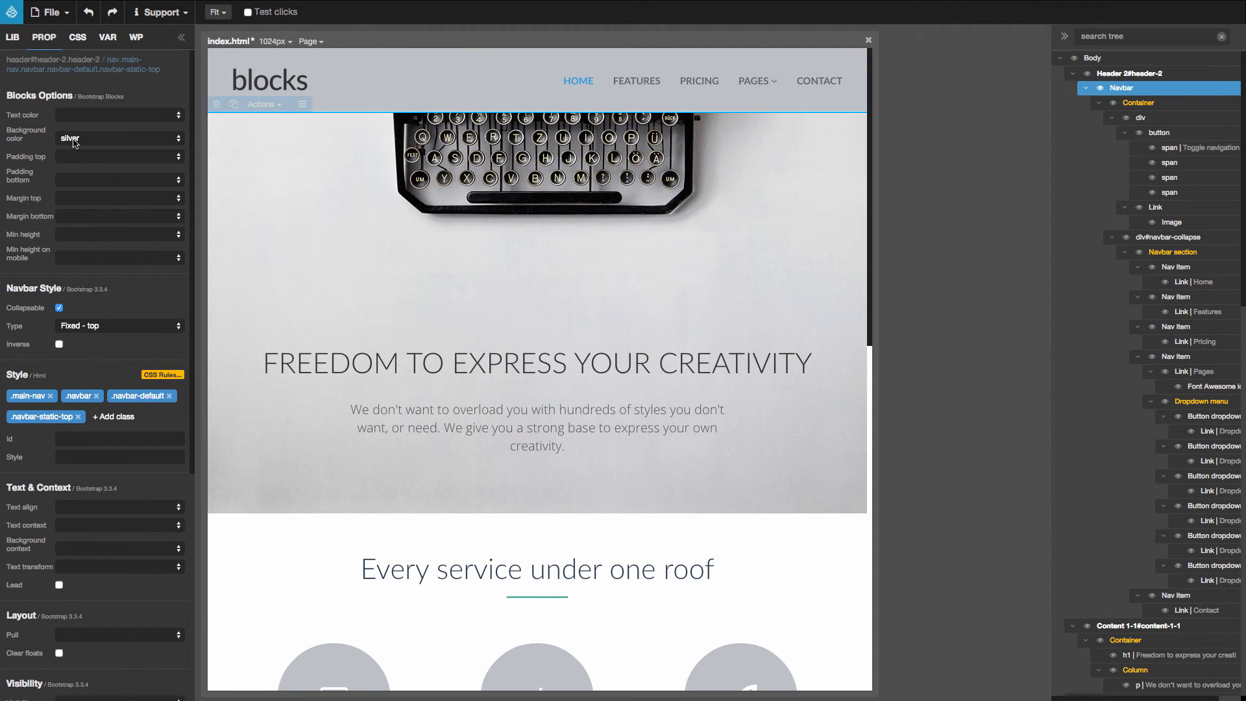
left_click(77, 140)
left_click(73, 72)
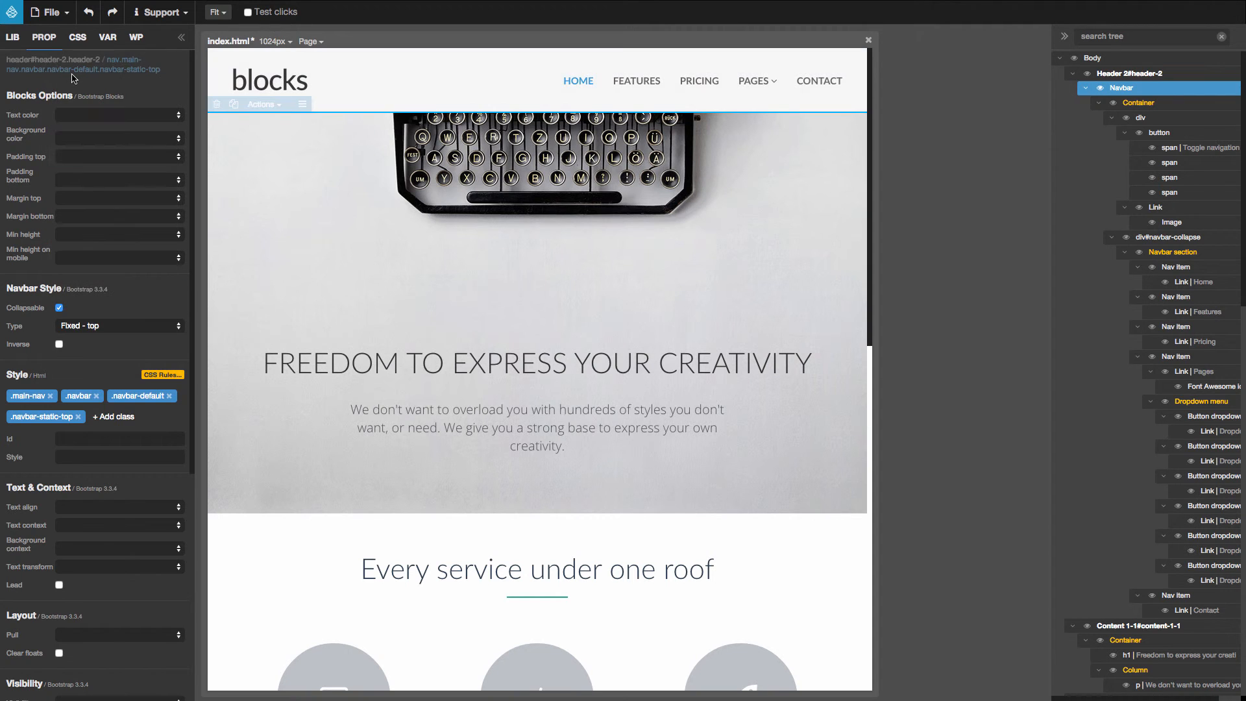
Step: Select the parent header element and check the page both while scrolling and with the header temporarily hidden
left_click(71, 61)
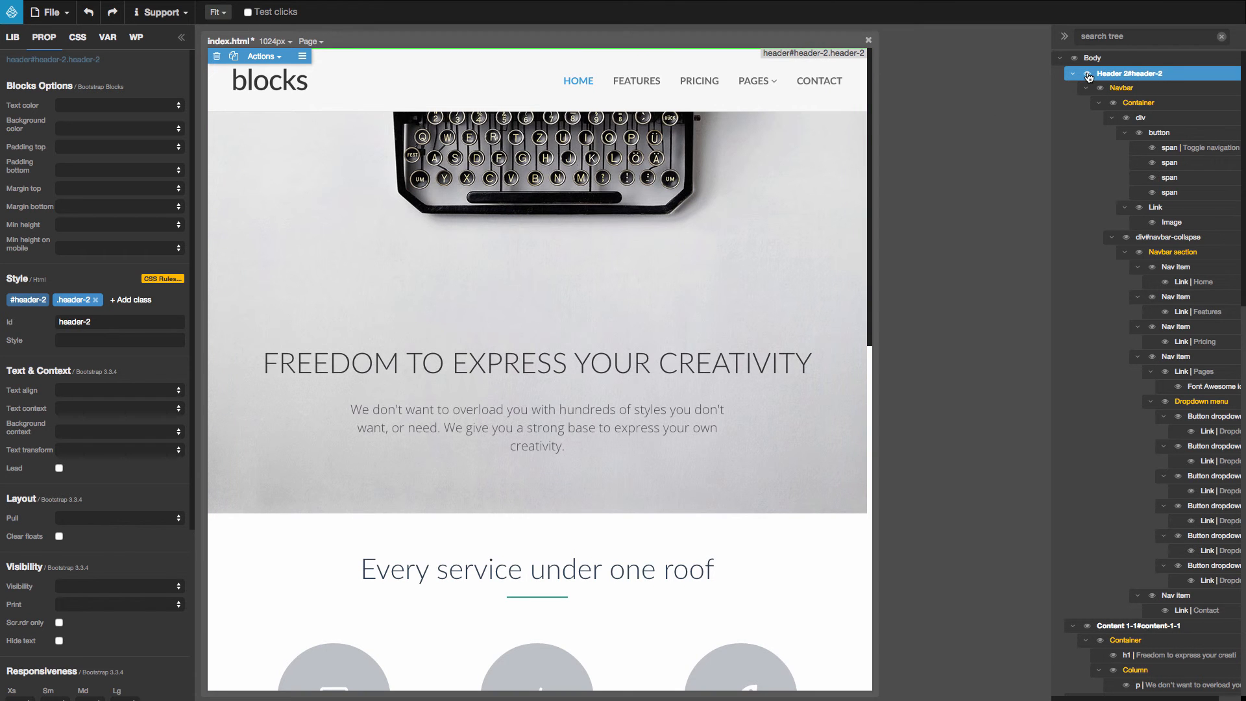
scroll(741, 214, "down", 8)
scroll(740, 224, "down", 3)
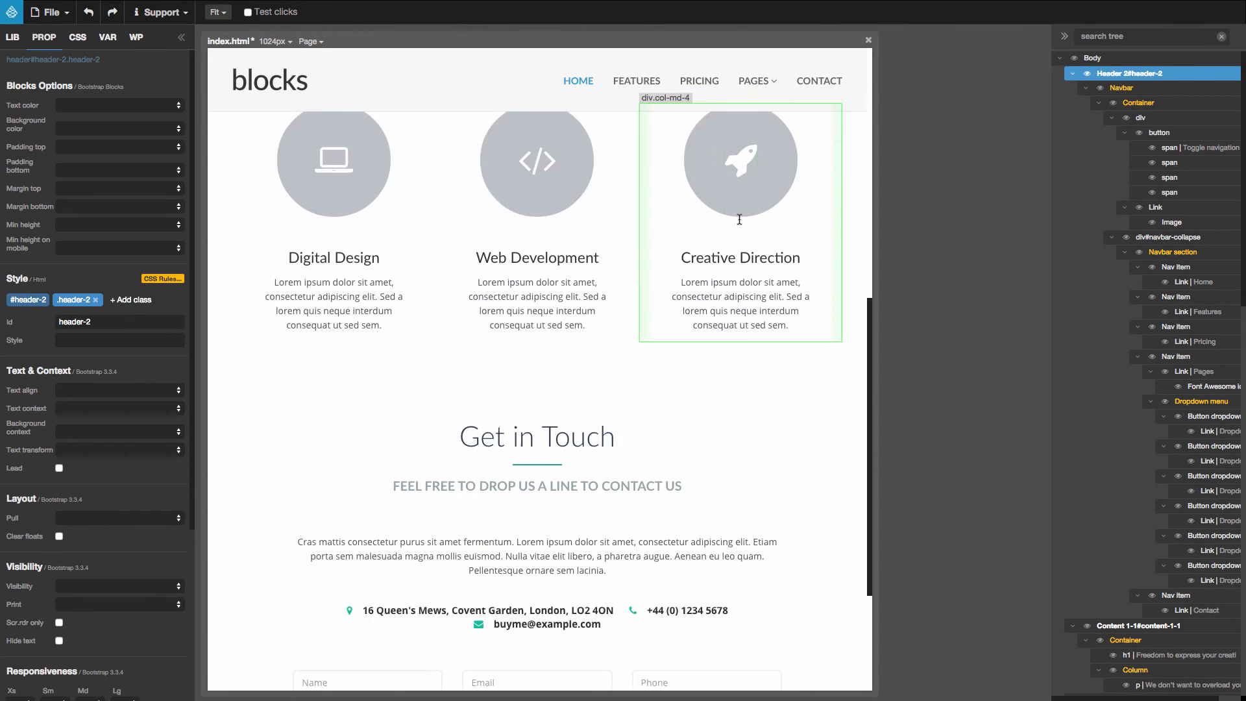
scroll(740, 225, "up", 10)
scroll(739, 223, "down", 3)
scroll(738, 223, "up", 3)
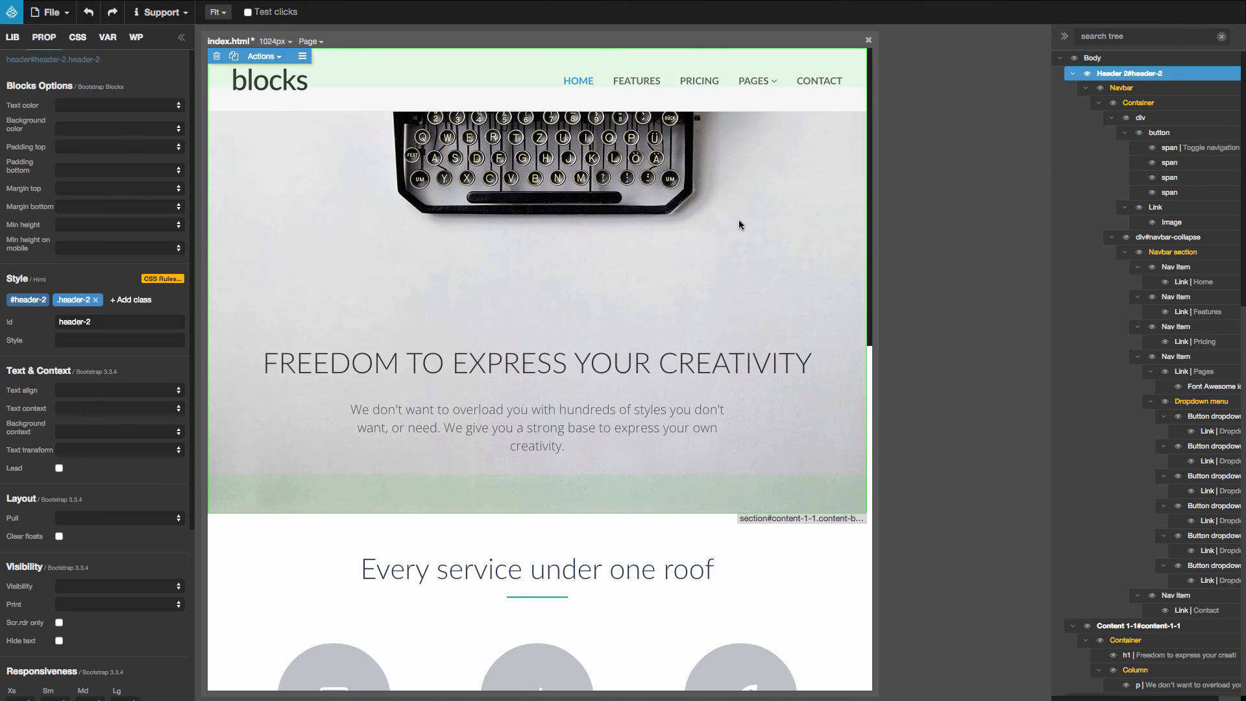
left_click(1089, 78)
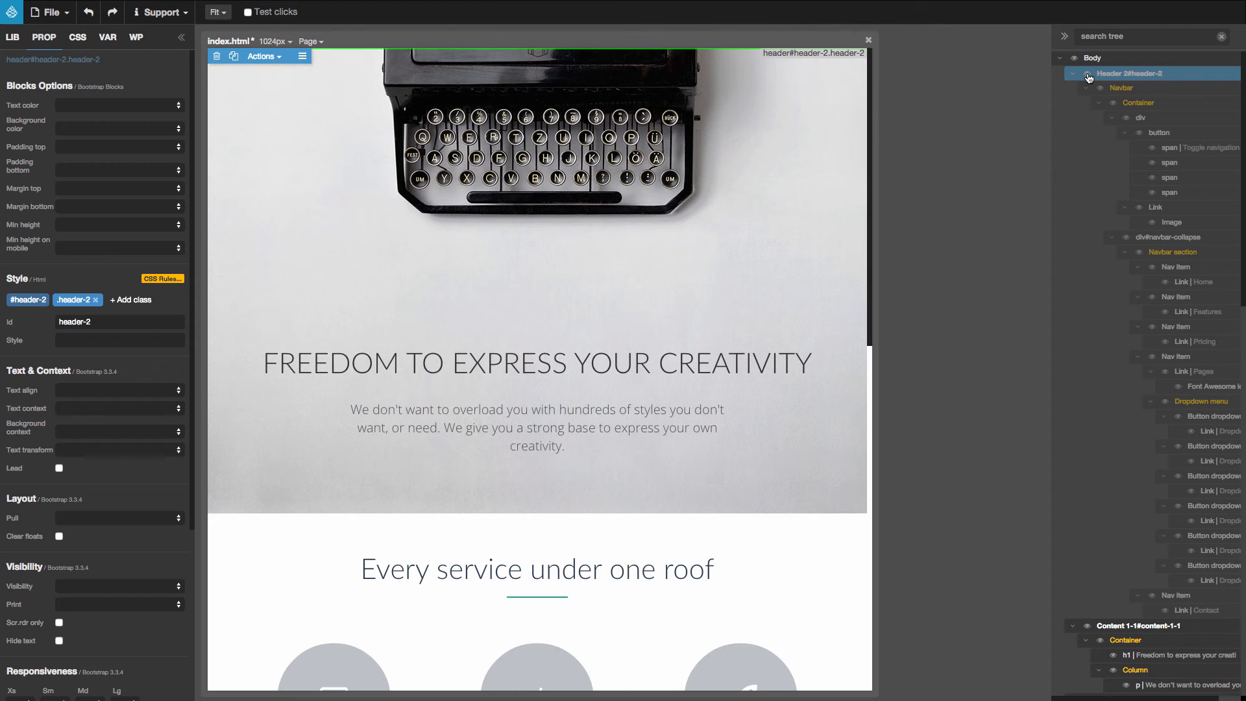
left_click(1089, 78)
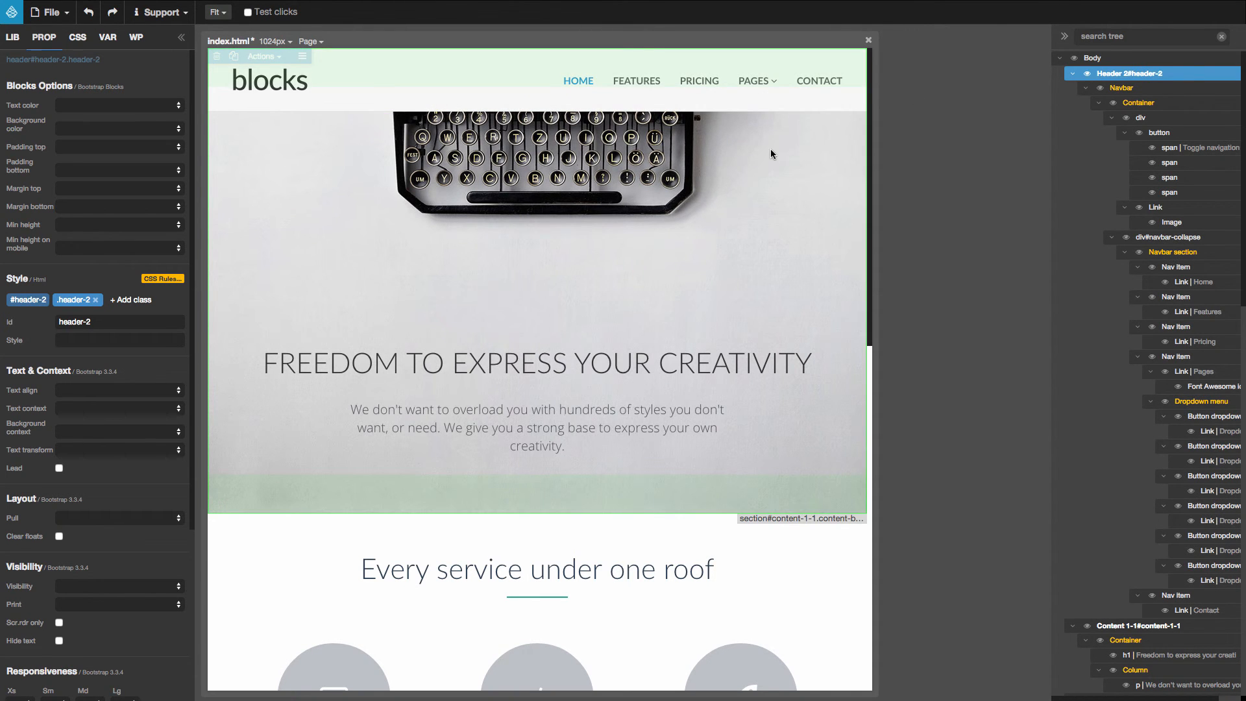
Step: Set the top margin of the Content 1-1 hero section to 90px
left_click(1124, 626)
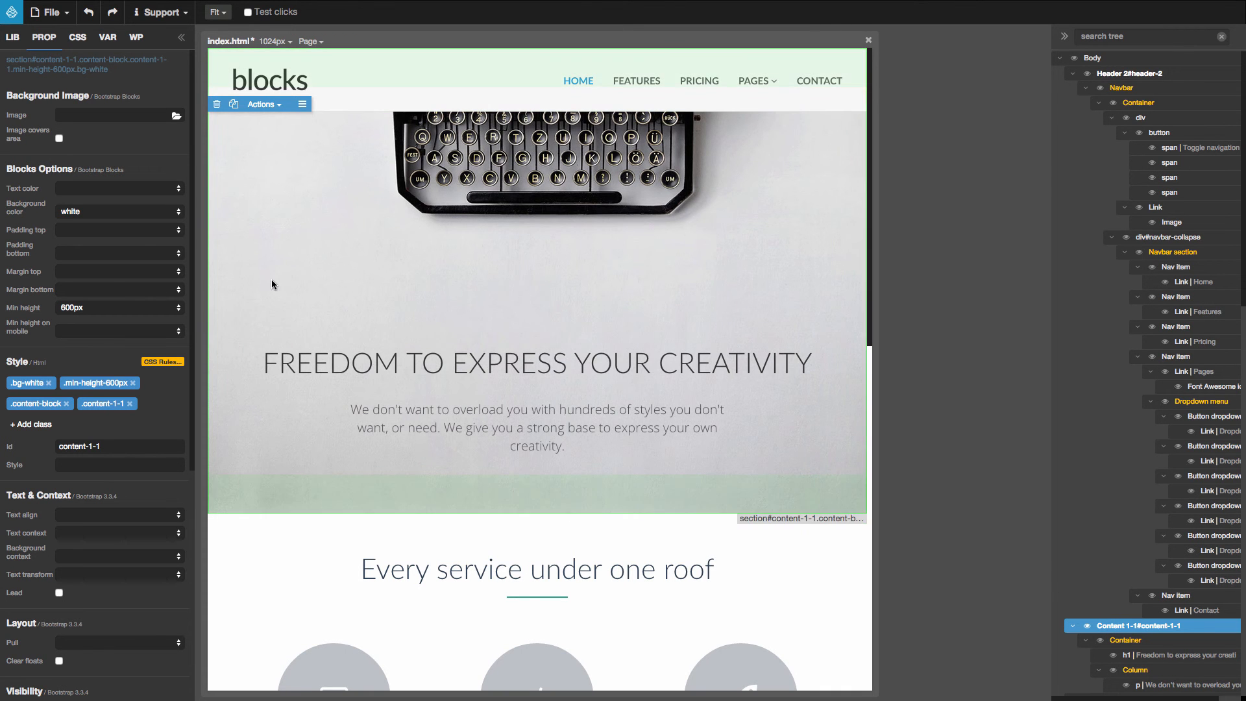
left_click(82, 276)
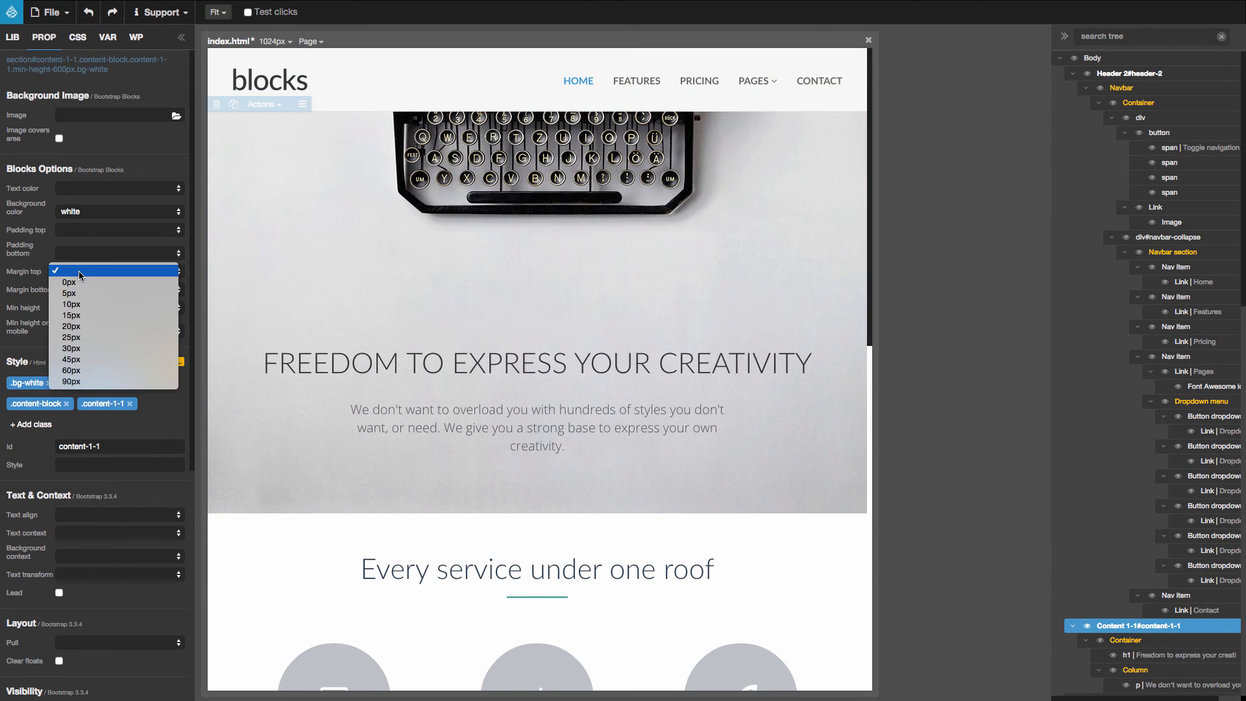
left_click(109, 382)
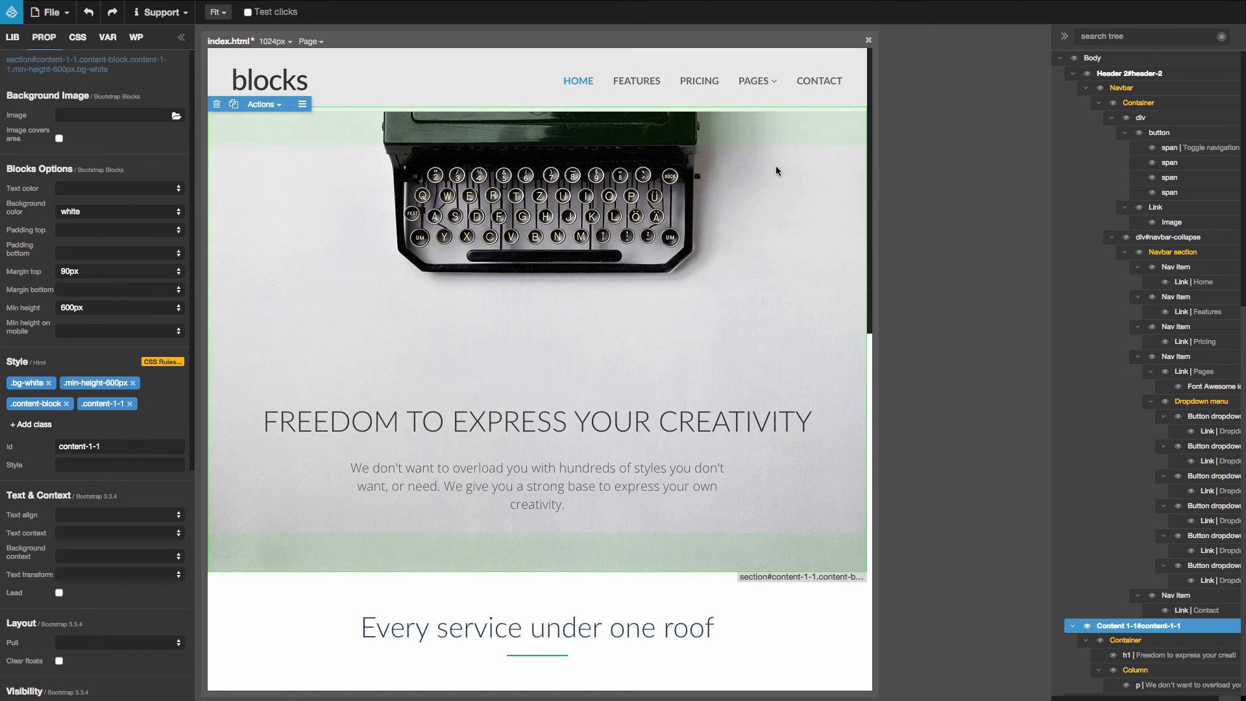
Step: Hide and show the header element again to check the gap above the hero section, and check the fixed navbar while scrolling the page
left_click(1088, 76)
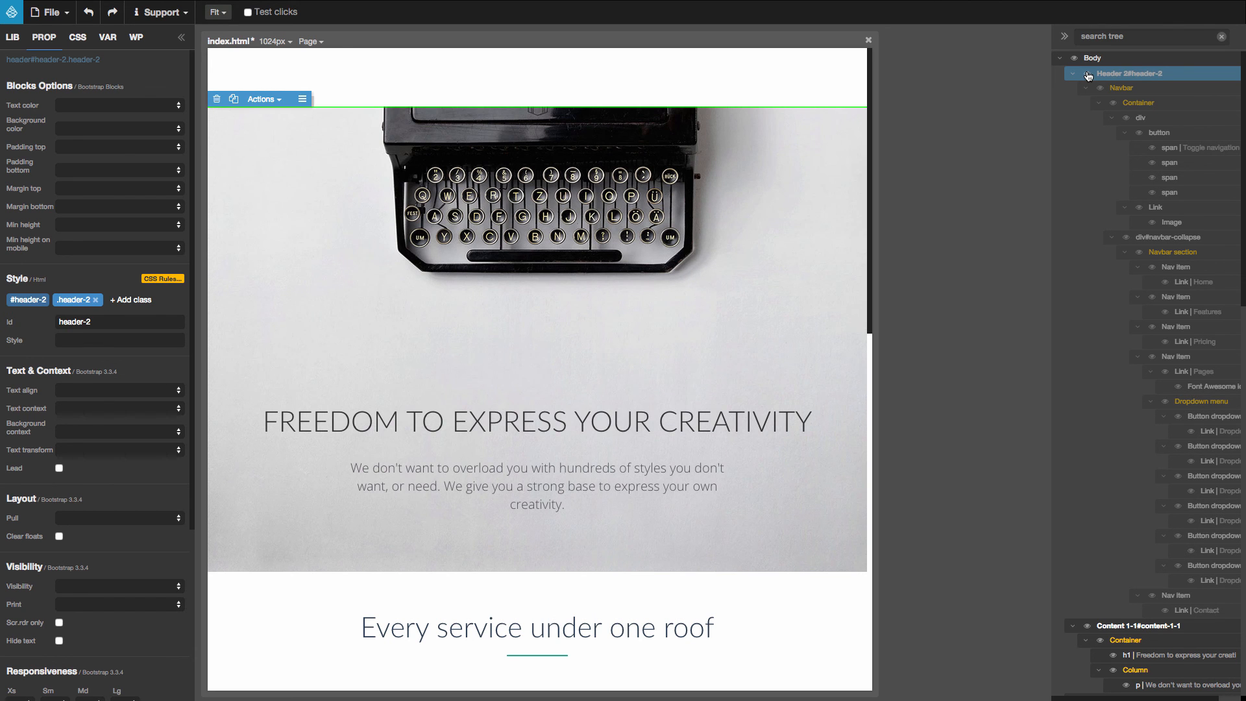
left_click(1088, 76)
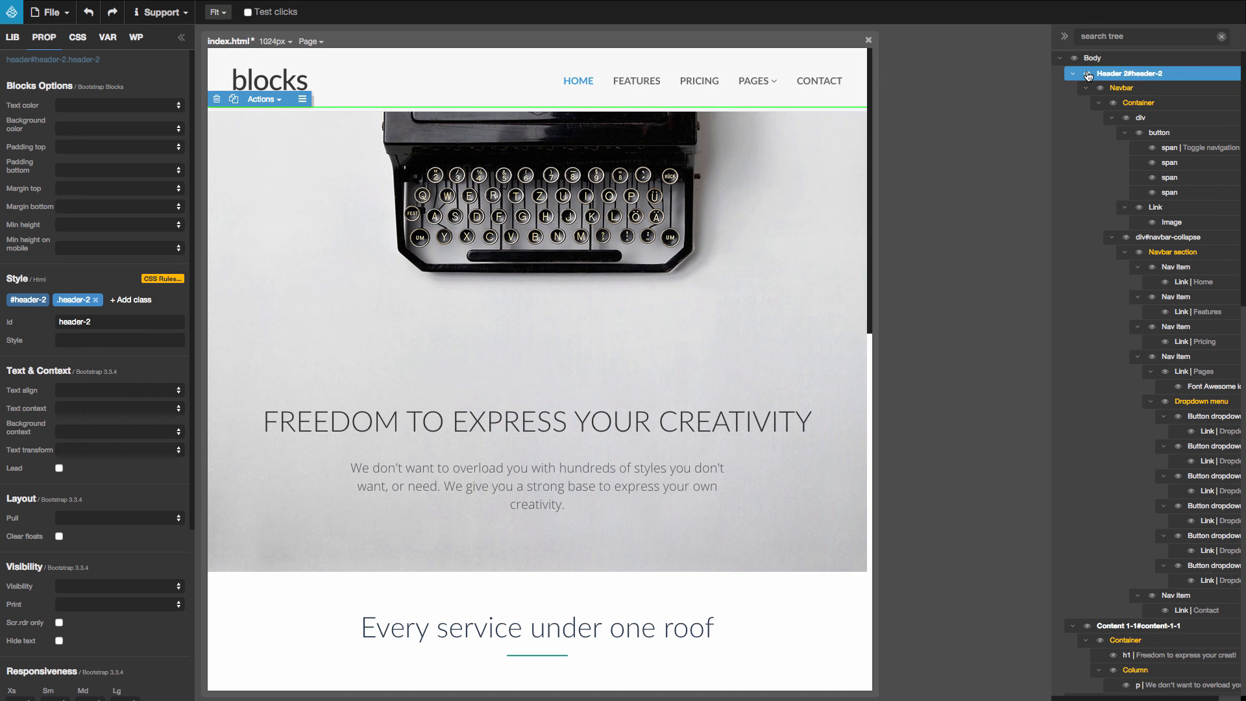
scroll(546, 364, "down", 10)
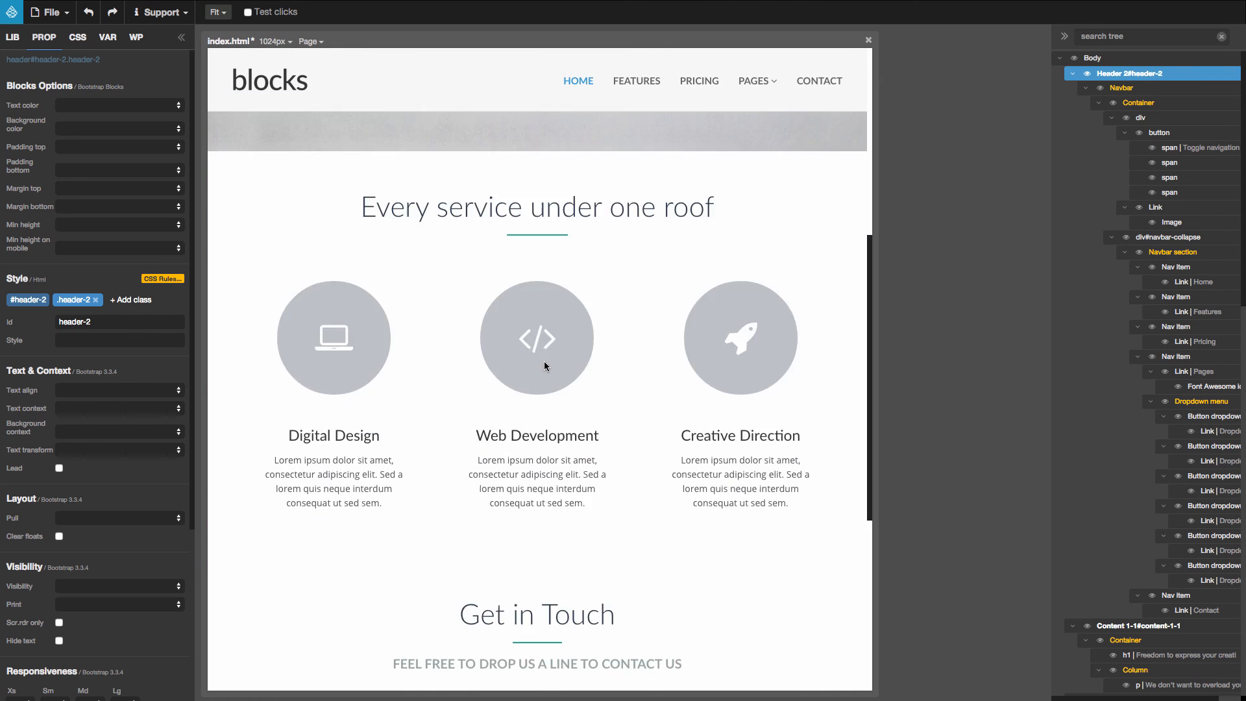
scroll(545, 363, "up", 10)
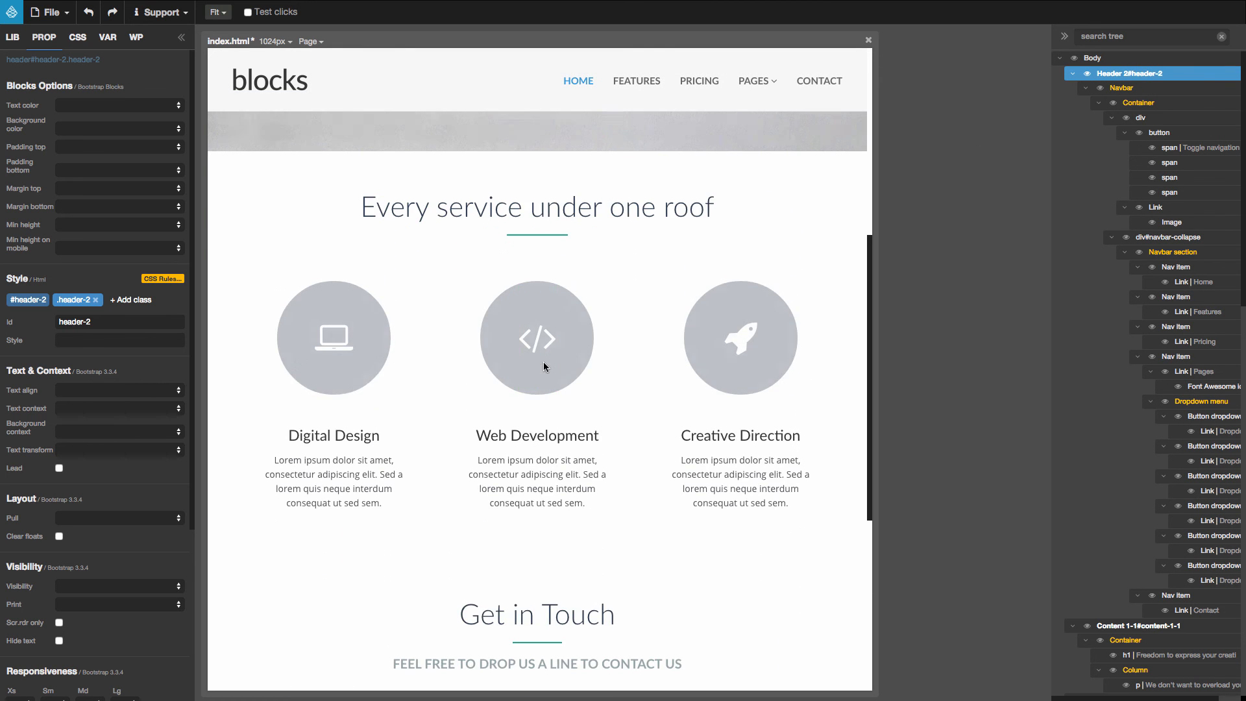